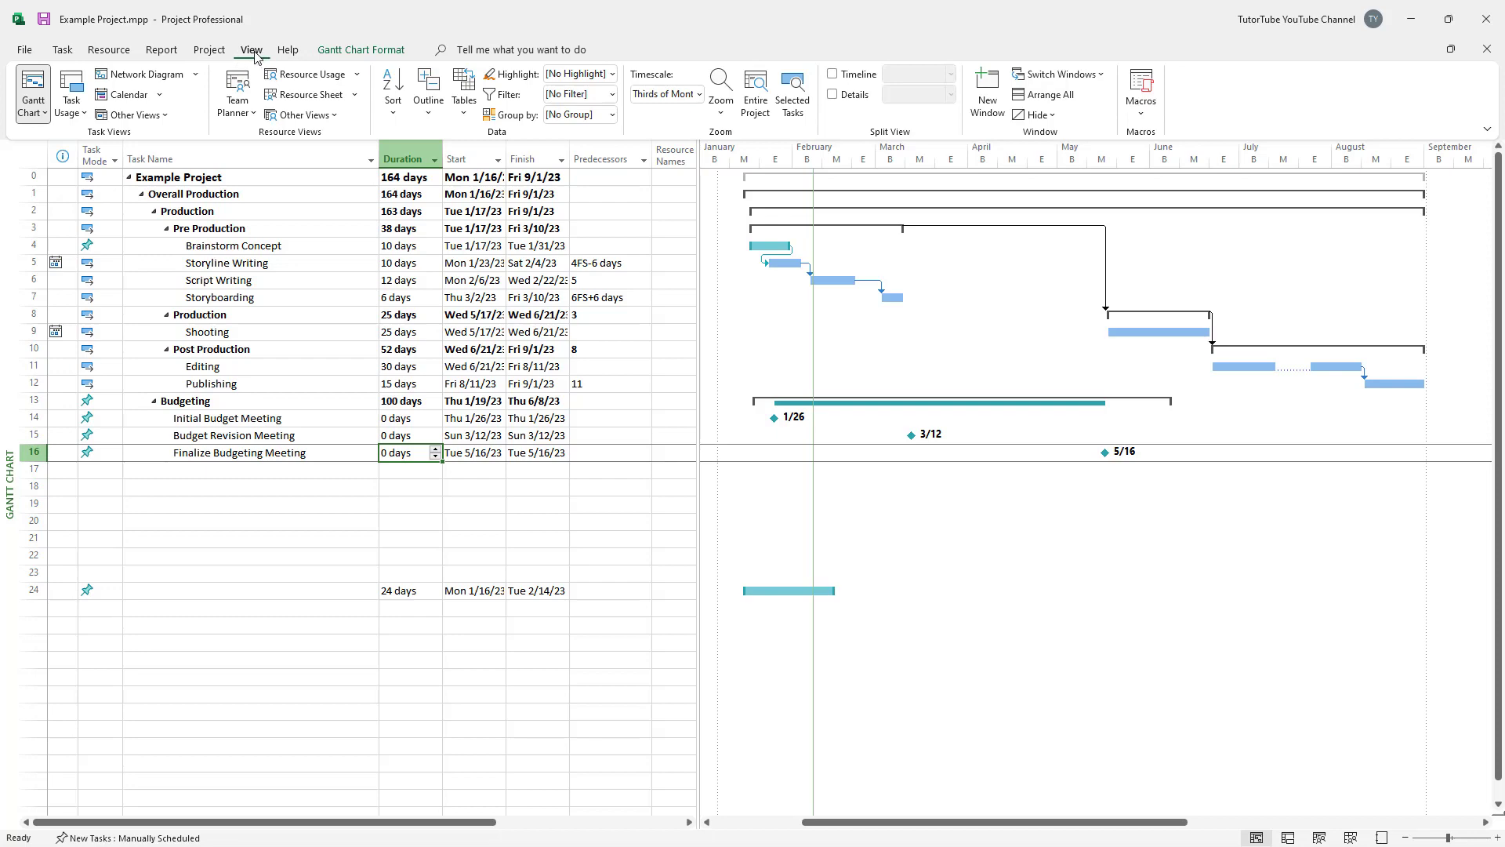
Show the project's Resource Sheet and look over the listed work and material resources
{"action": "left_click", "coordinate": [310, 95]}
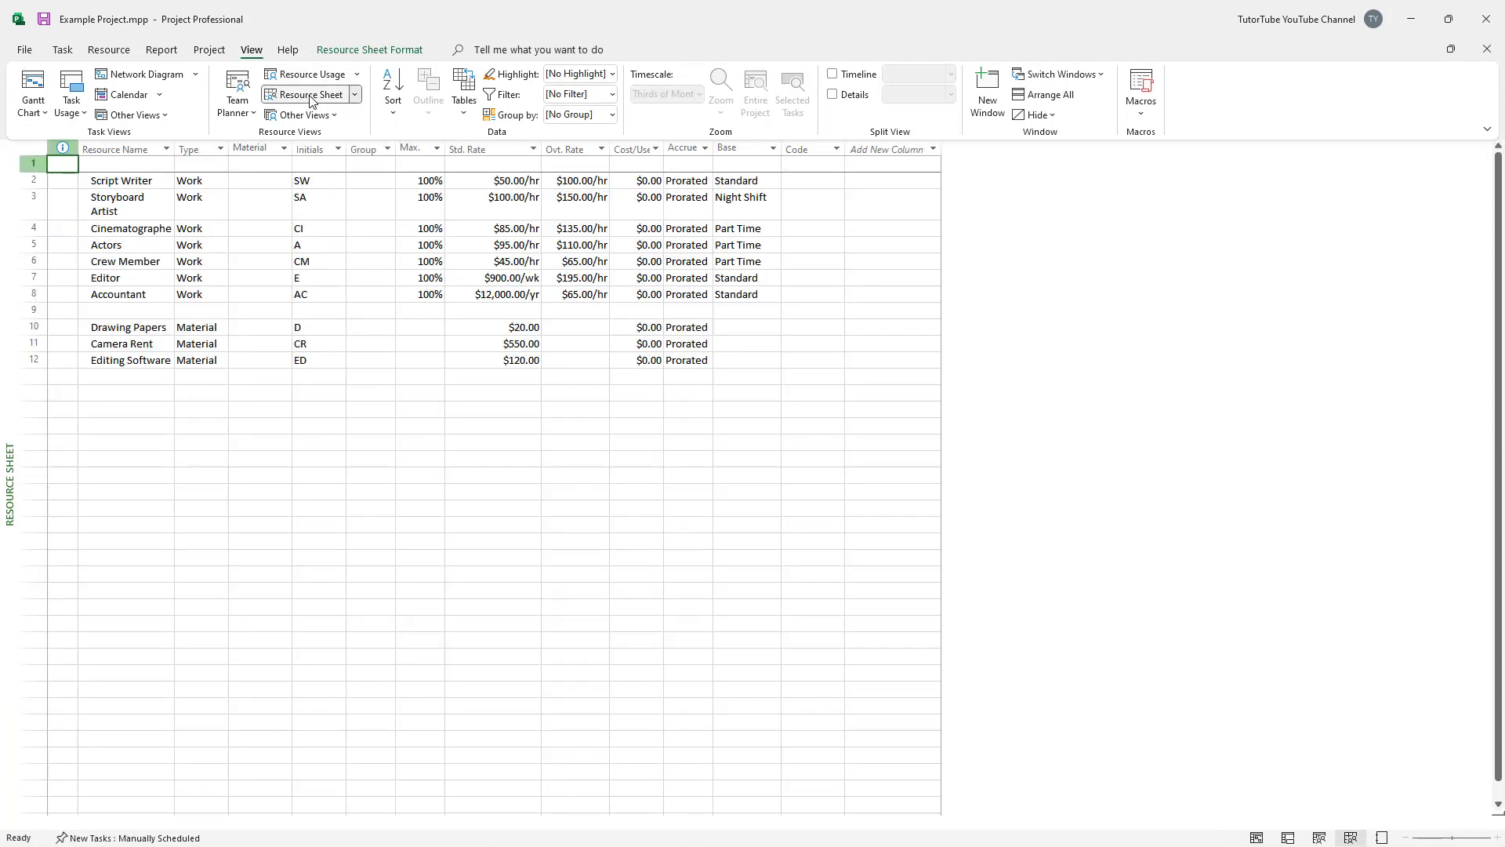
{"action": "left_click", "coordinate": [459, 447]}
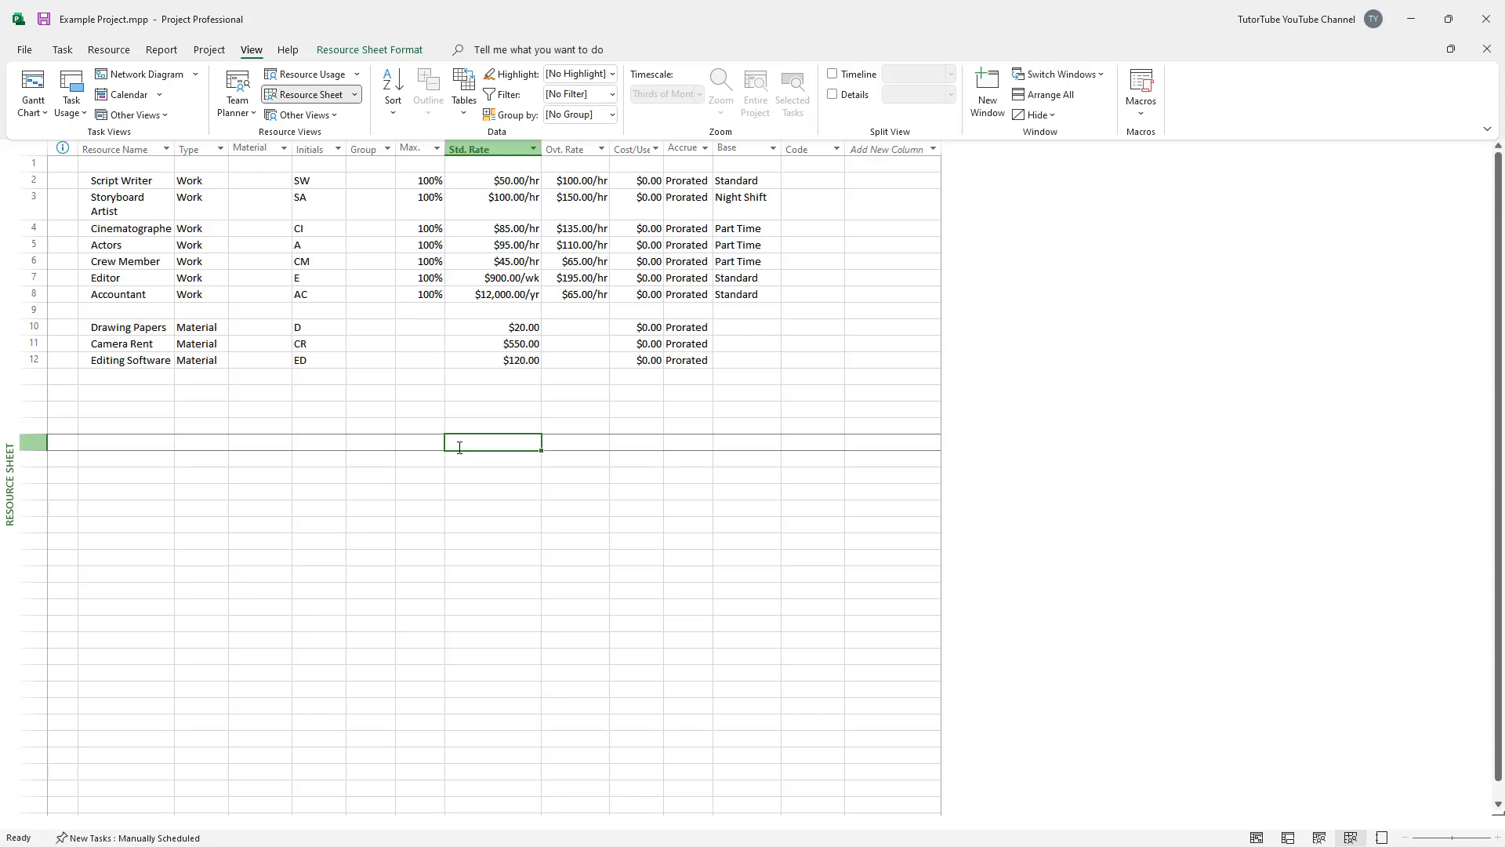
{"action": "left_click", "coordinate": [528, 361]}
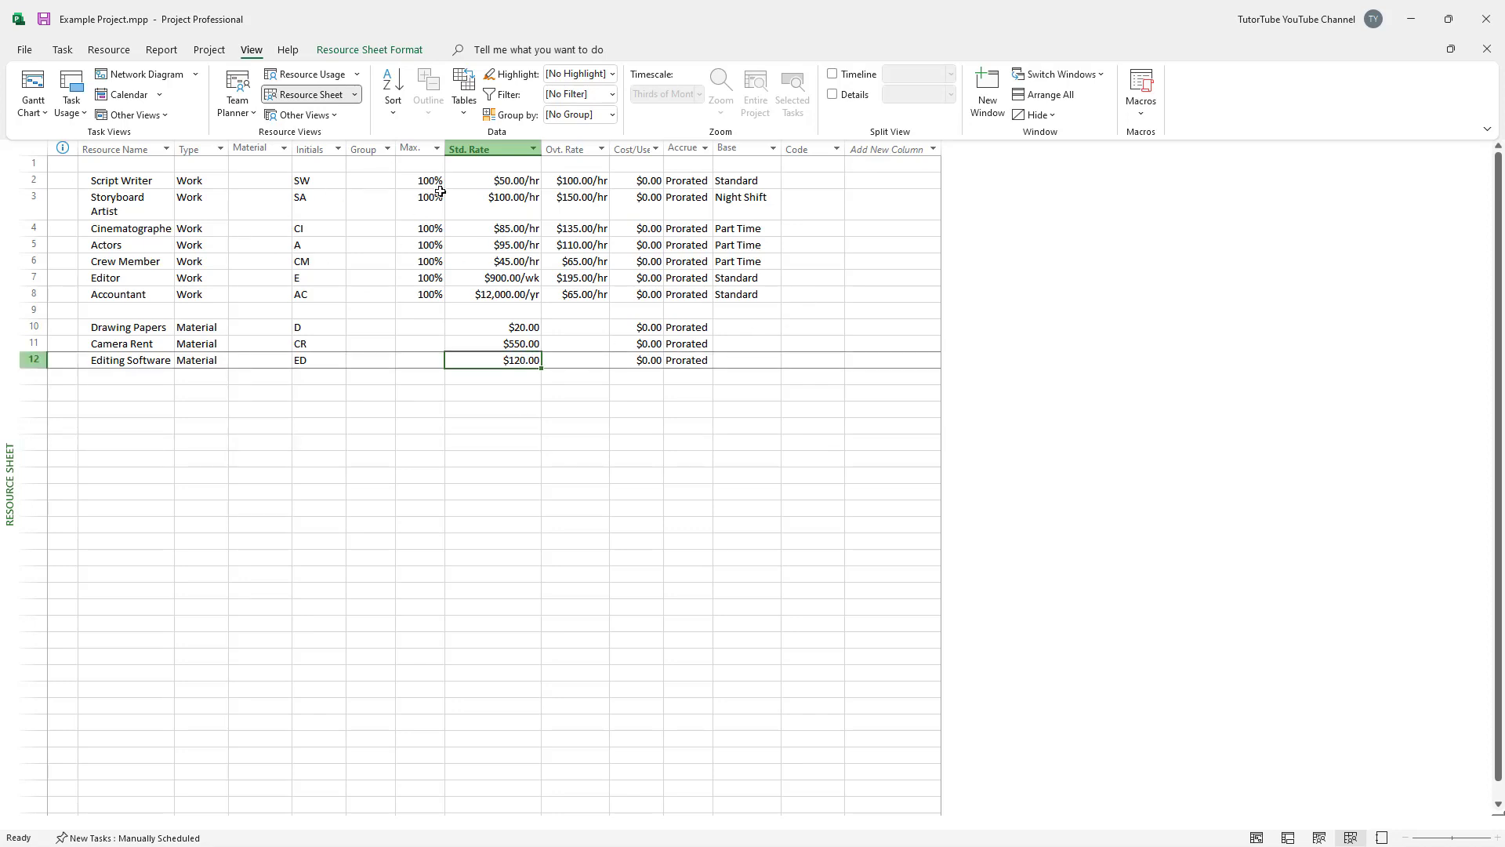
{"action": "left_click", "coordinate": [261, 195]}
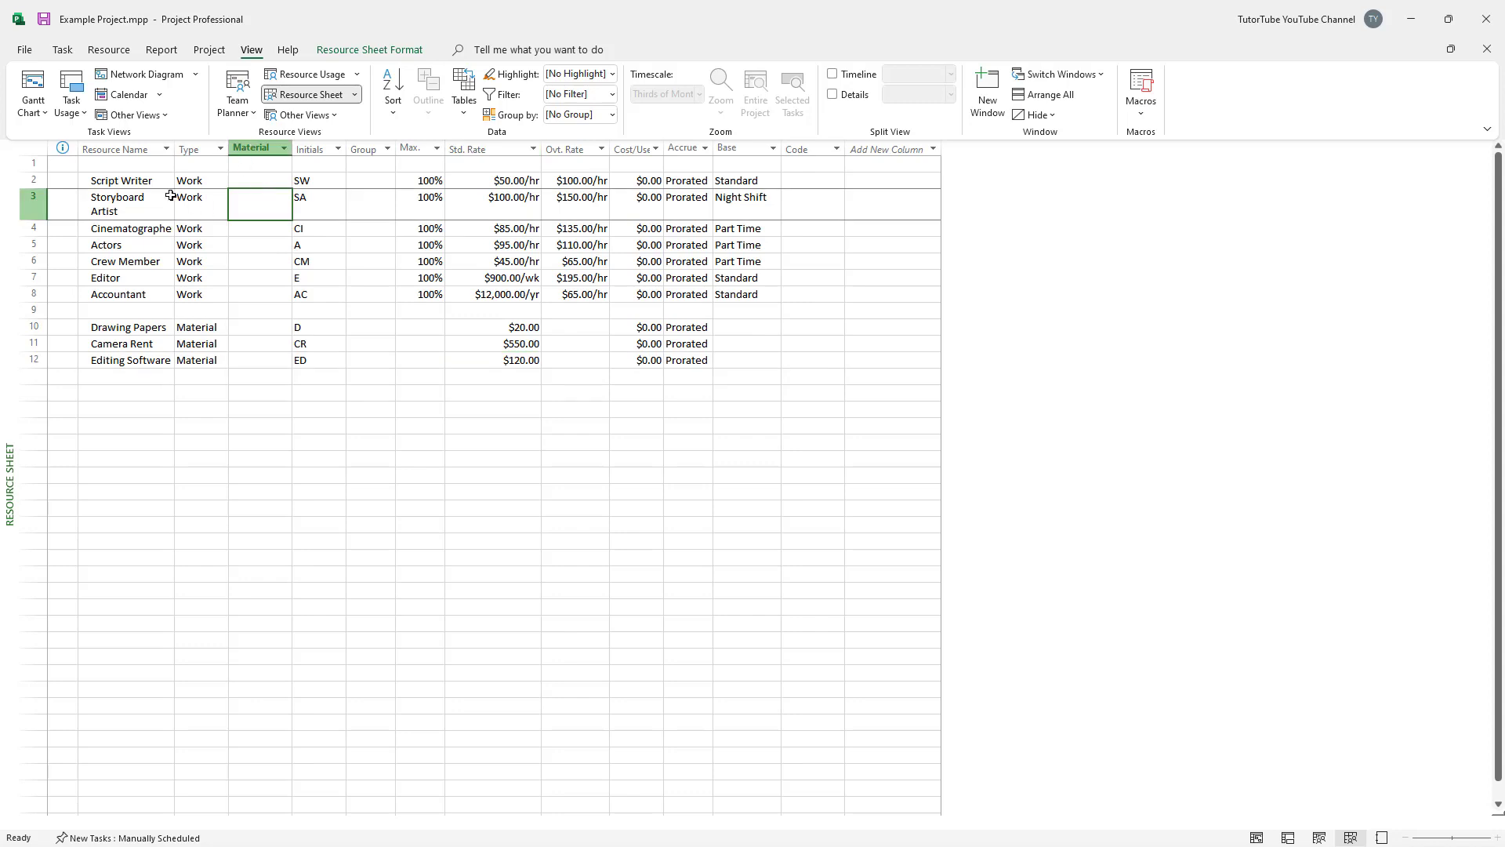
{"action": "left_click_drag", "start_coordinate": [102, 181], "coordinate": [178, 358]}
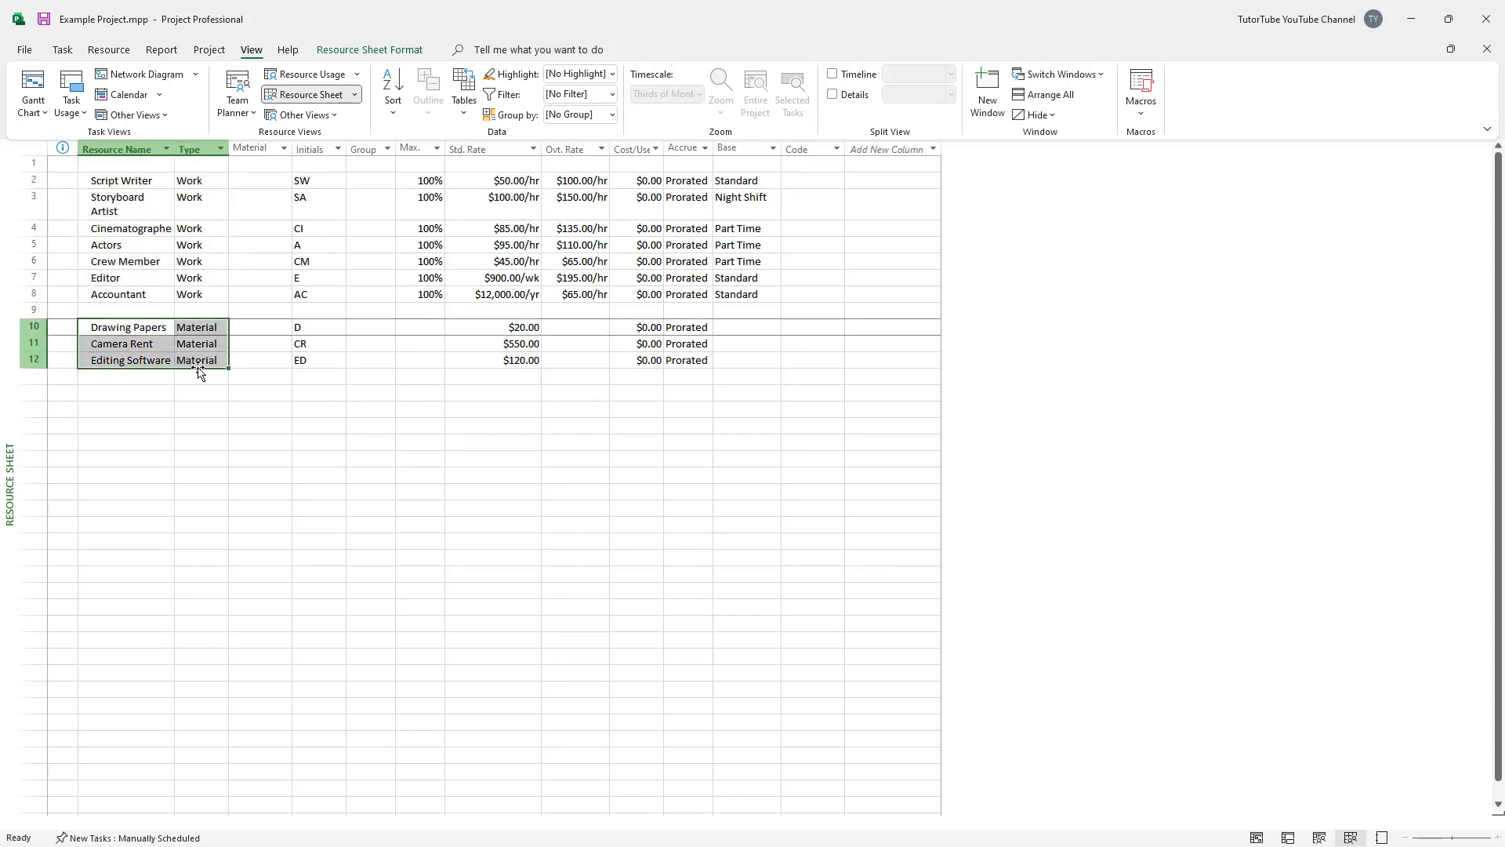
{"action": "left_click", "coordinate": [221, 408]}
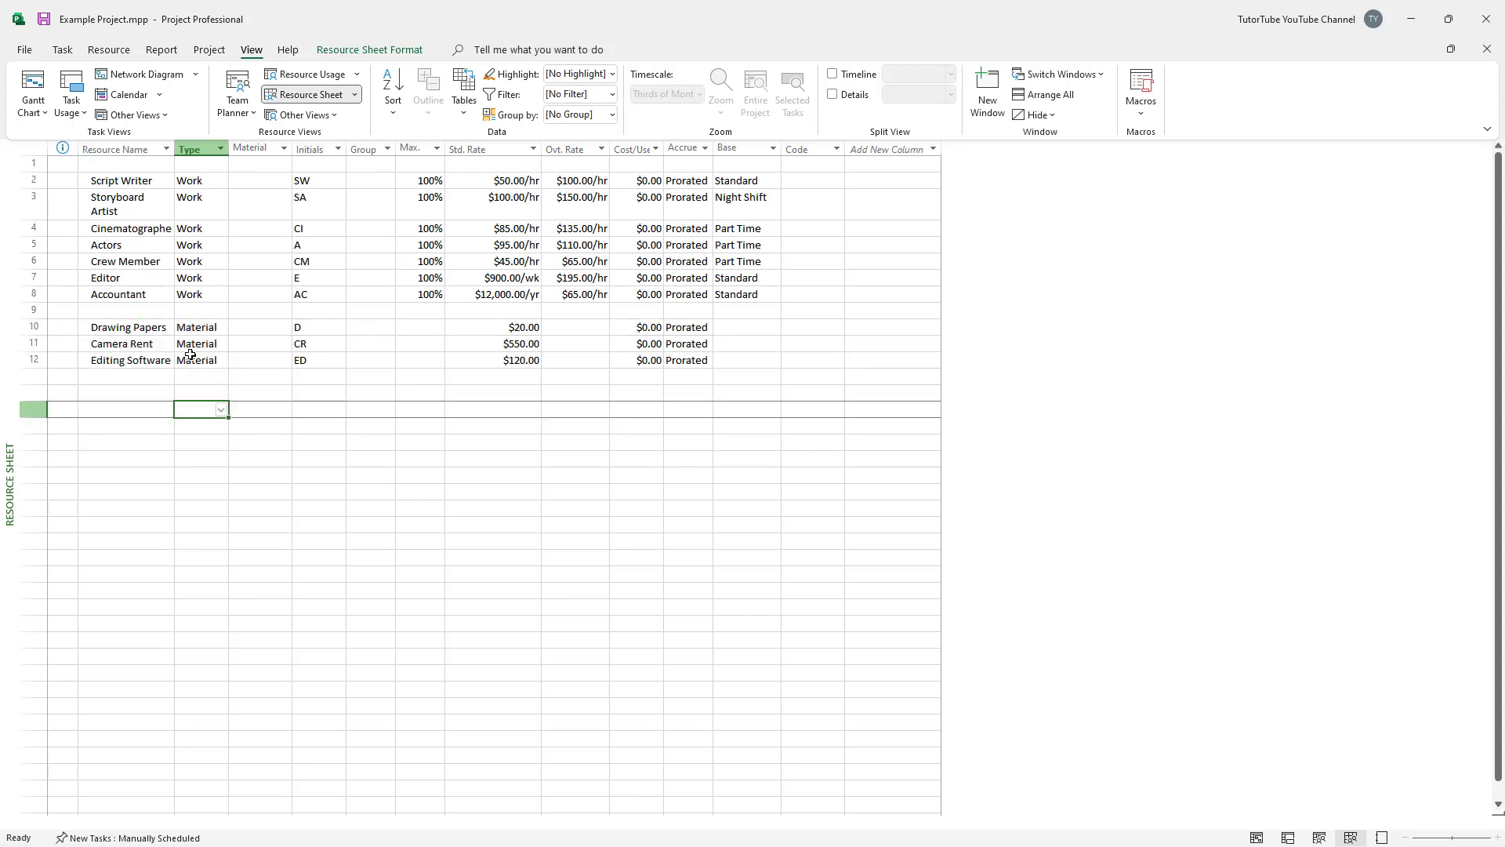
Set the material label of the Drawing Papers resource to Box
{"action": "left_click", "coordinate": [252, 335]}
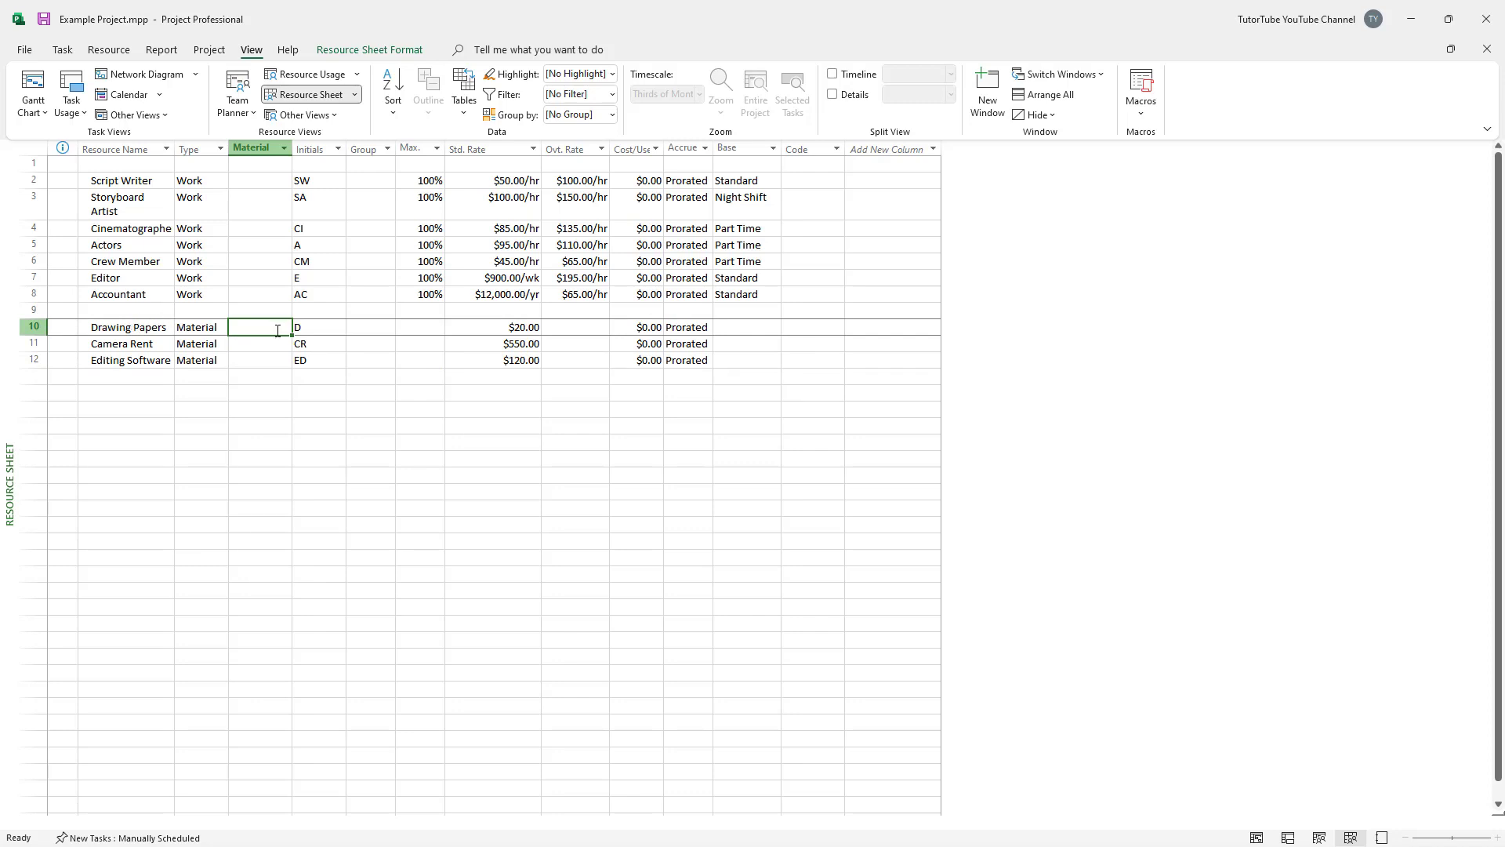
{"action": "type", "text": "Box"}
{"action": "left_click", "coordinate": [433, 439]}
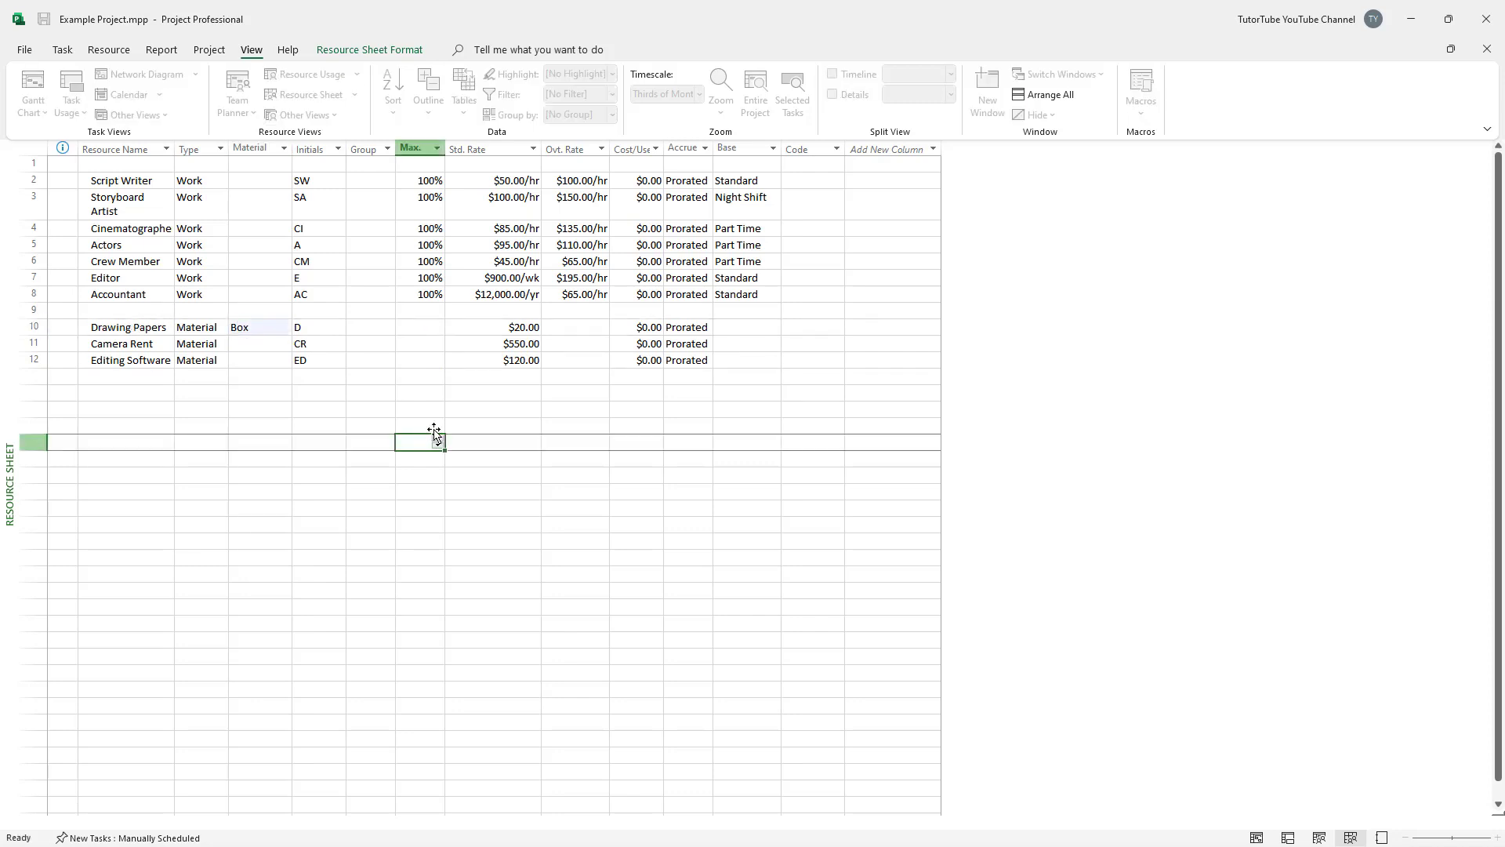
{"action": "left_click", "coordinate": [250, 328]}
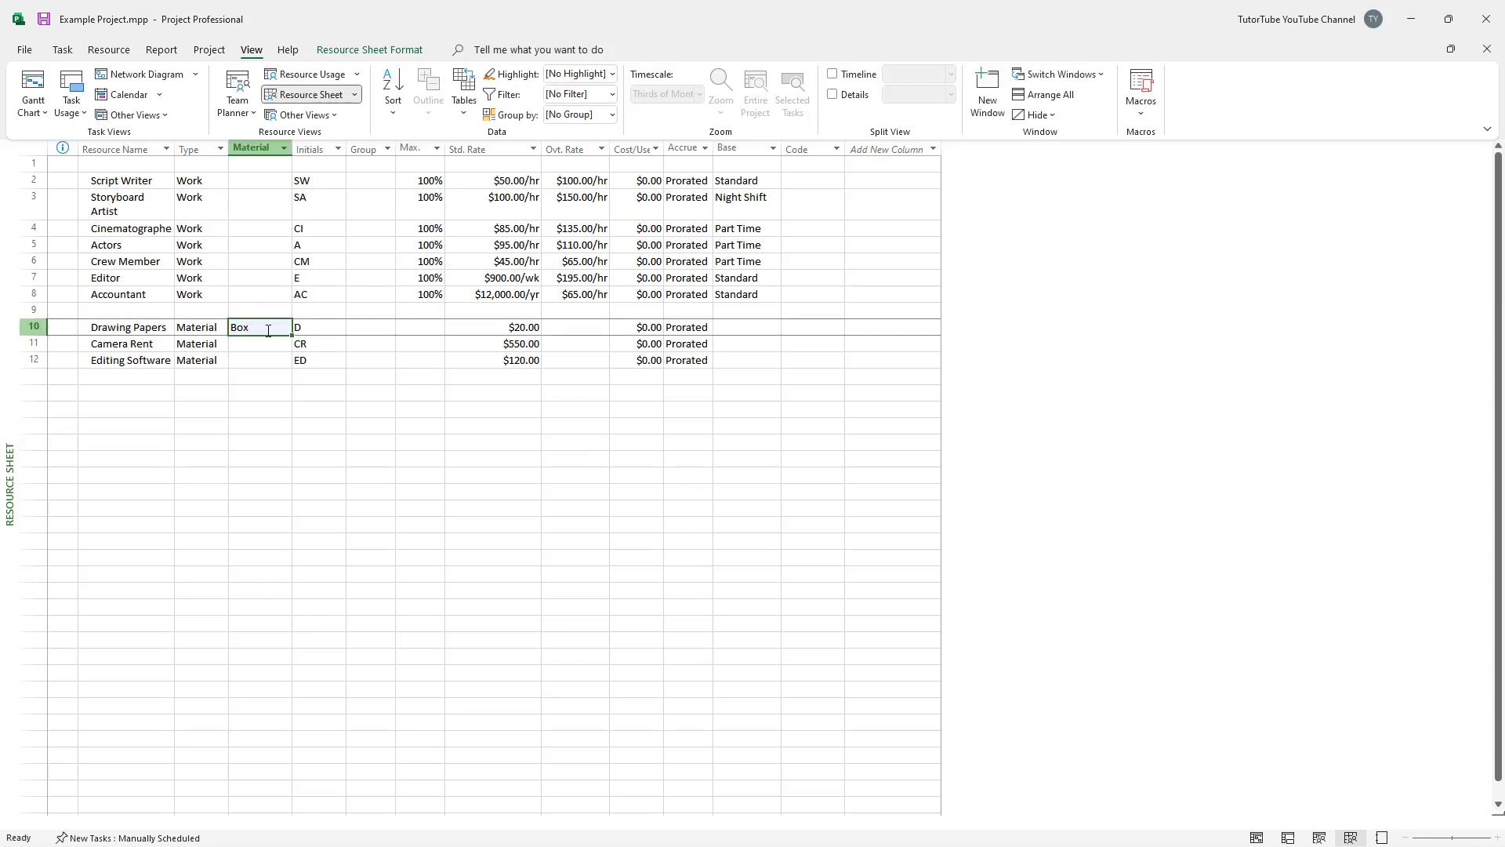
Set the Camera Rent resource's material label to Shooting Day and widen the Material Label column to fit the text
{"action": "left_click", "coordinate": [245, 348]}
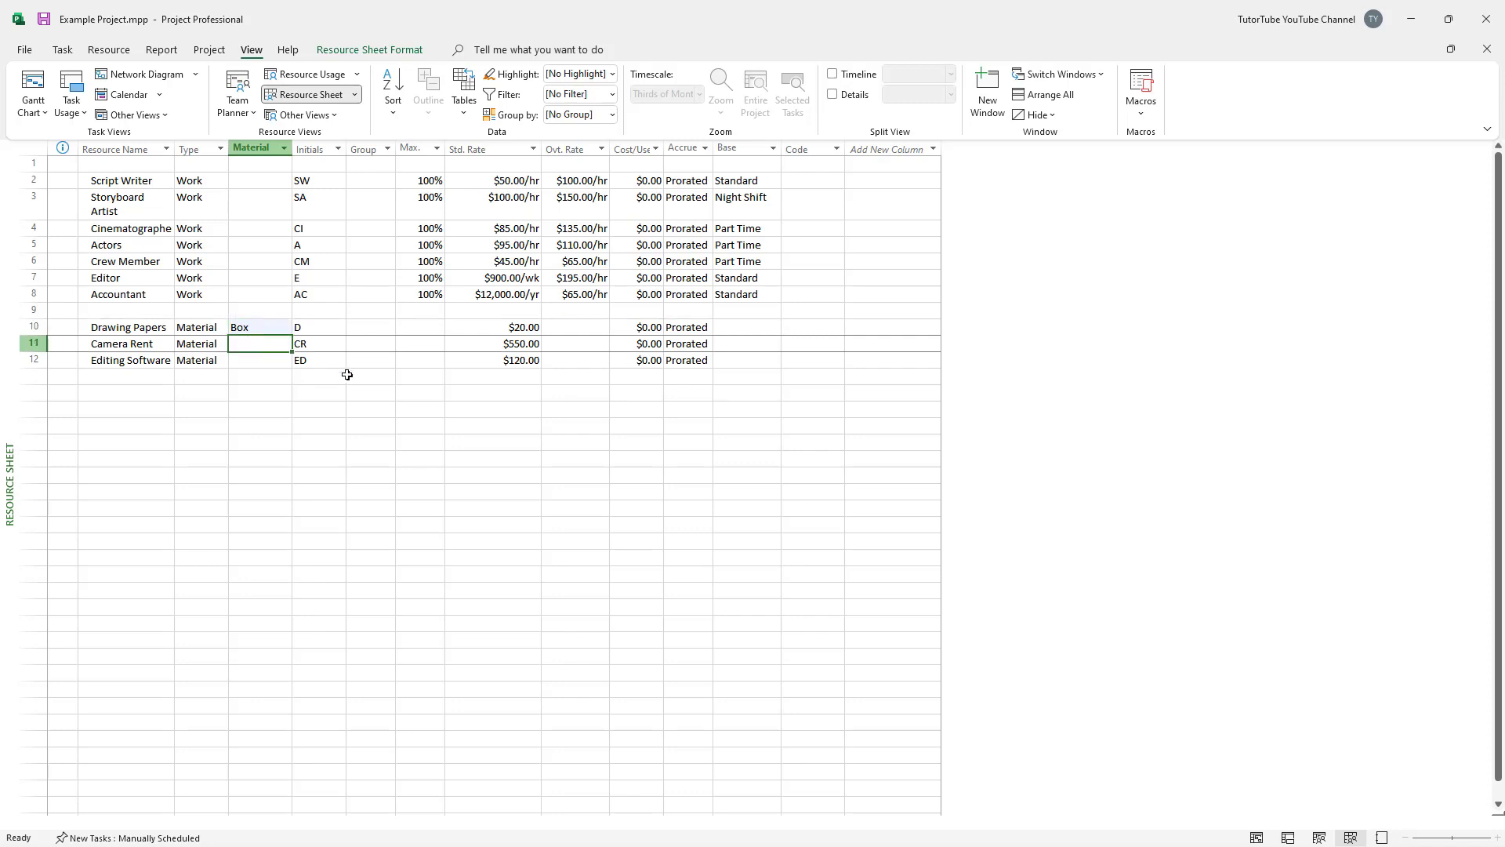
{"action": "type", "text": "Per Sh"}
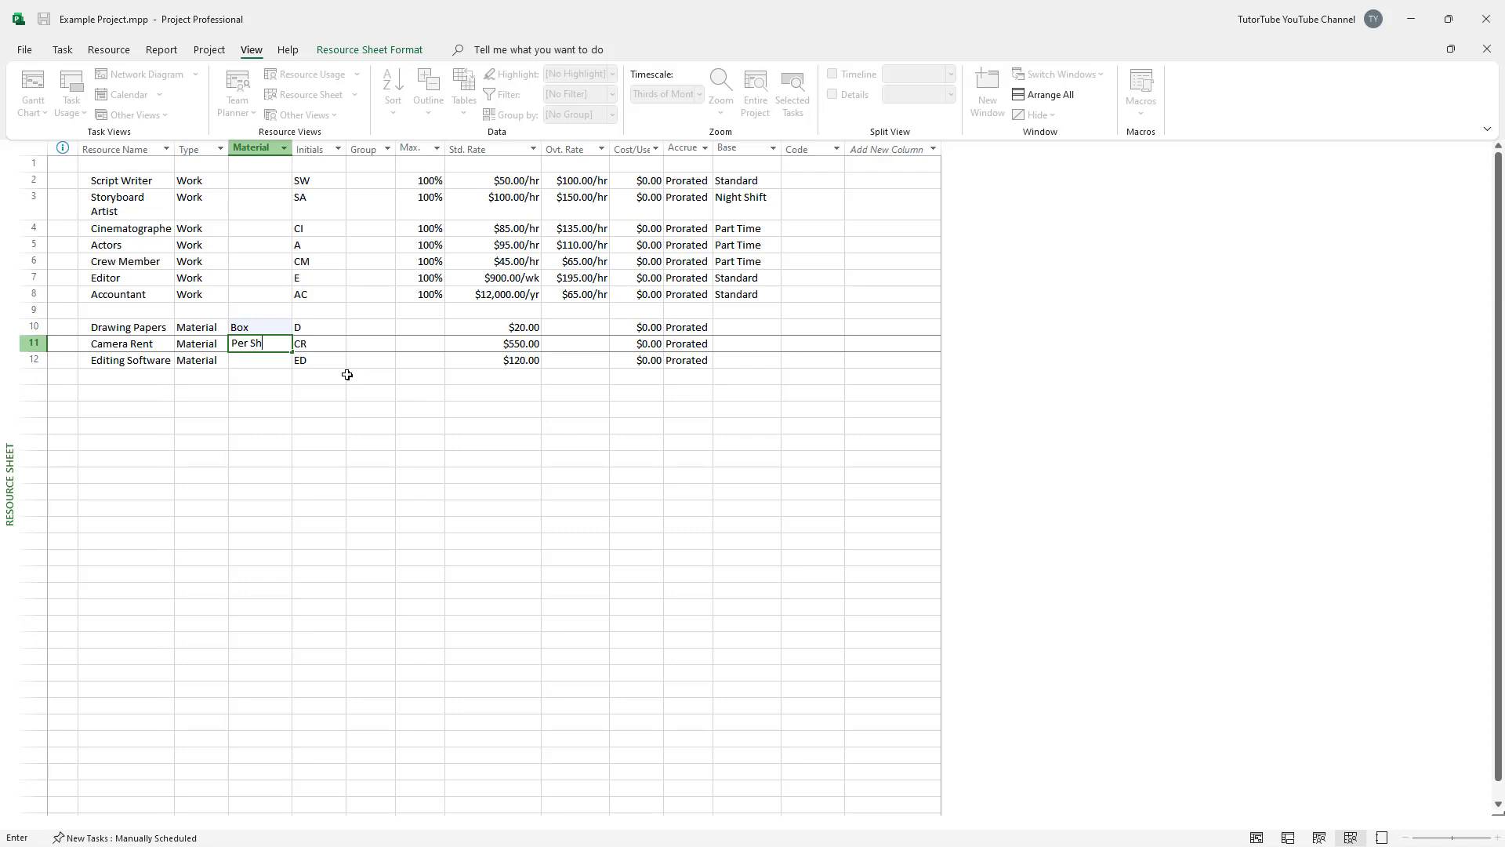
{"action": "type", "text": "ooting Day"}
{"action": "key", "text": "BackSpace"}
{"action": "key", "text": "BackSpace"}
{"action": "key", "text": "BackSpace"}
{"action": "key", "text": "BackSpace"}
{"action": "key", "text": "BackSpace"}
{"action": "key", "text": "BackSpace"}
{"action": "key", "text": "BackSpace"}
{"action": "key", "text": "BackSpace"}
{"action": "key", "text": "BackSpace"}
{"action": "key", "text": "BackSpace"}
{"action": "key", "text": "BackSpace"}
{"action": "key", "text": "BackSpace"}
{"action": "key", "text": "BackSpace"}
{"action": "key", "text": "BackSpace"}
{"action": "key", "text": "BackSpace"}
{"action": "type", "text": "Shooting Day"}
{"action": "left_click", "coordinate": [408, 528]}
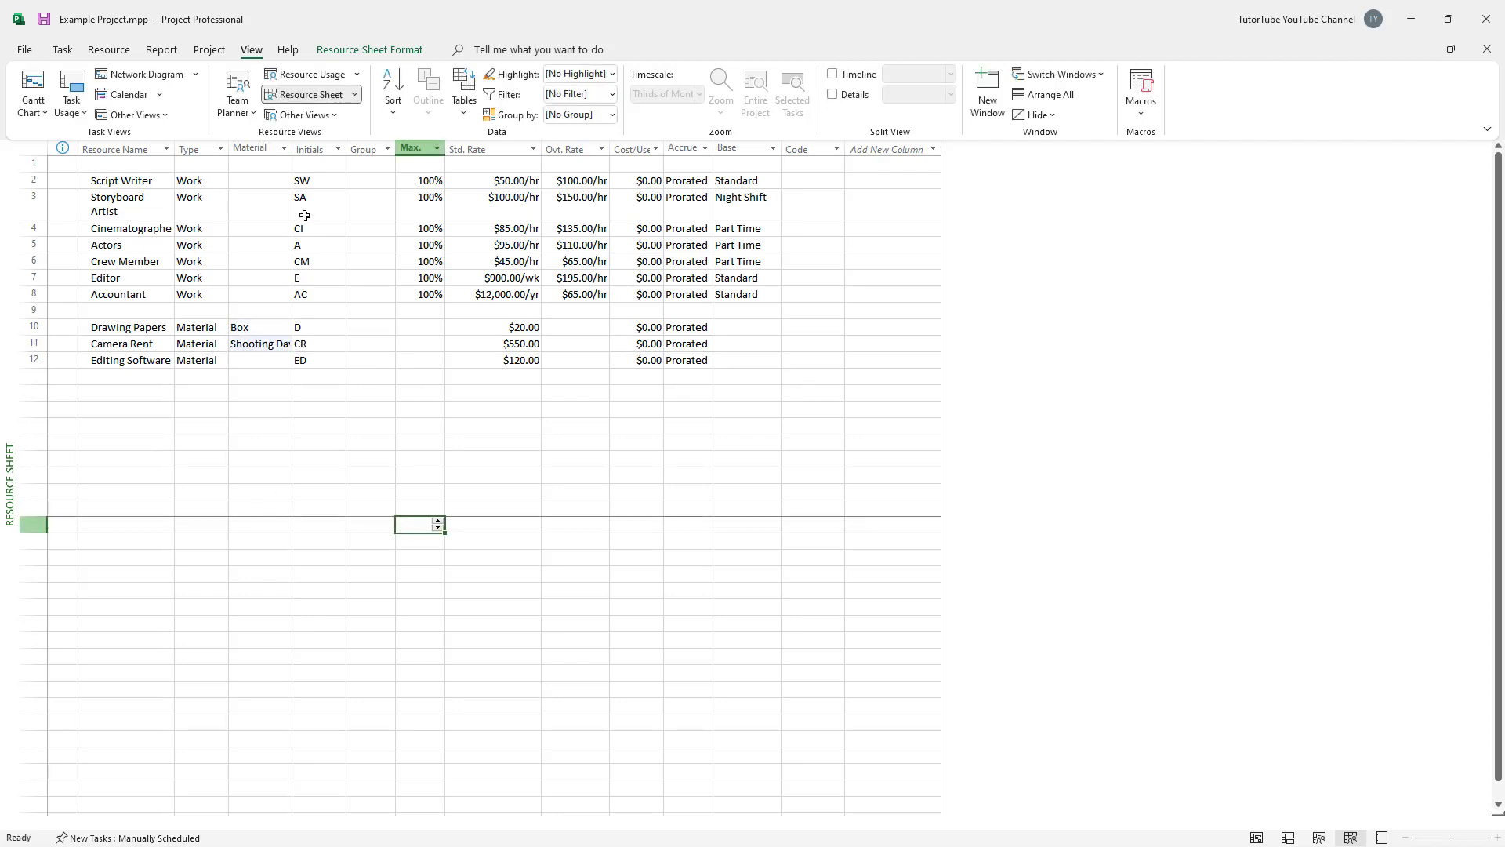
{"action": "left_click_drag", "start_coordinate": [292, 149], "coordinate": [330, 149]}
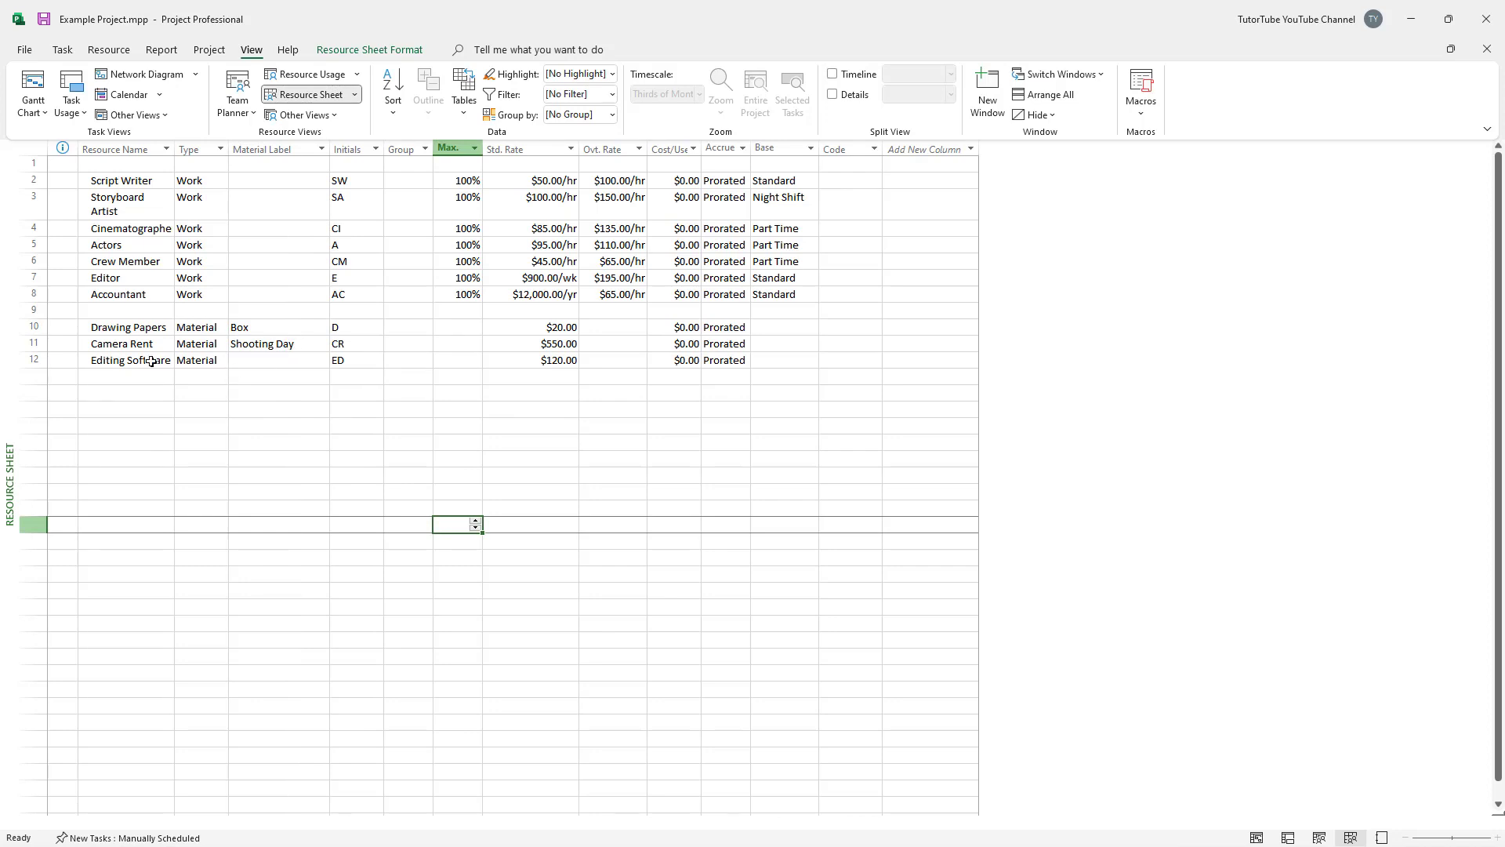
Enter Lisence as the material label of the Editing Software resource
{"action": "left_click", "coordinate": [280, 362]}
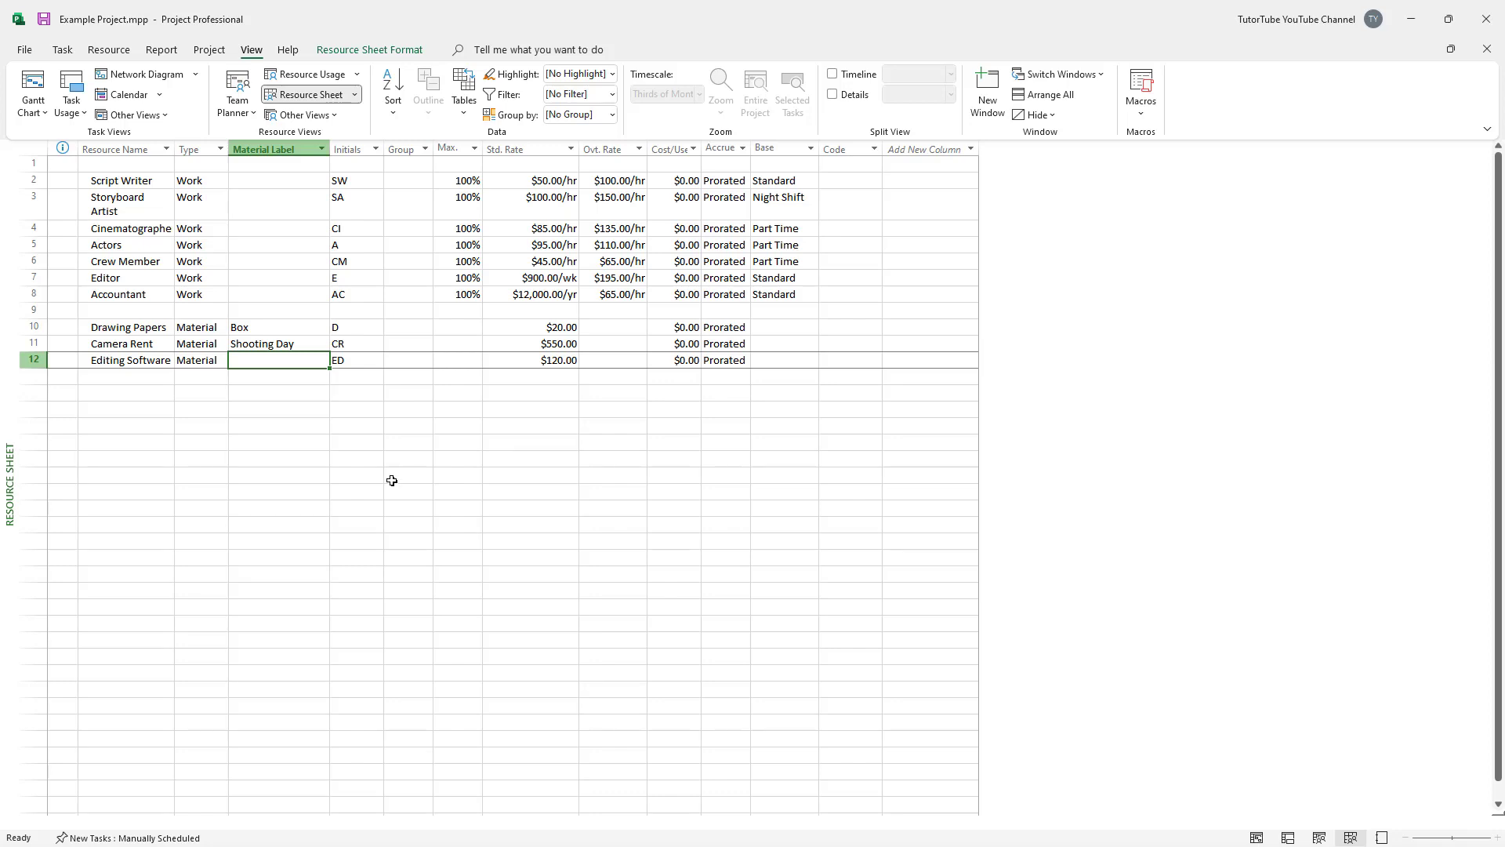
{"action": "type", "text": "Ye"}
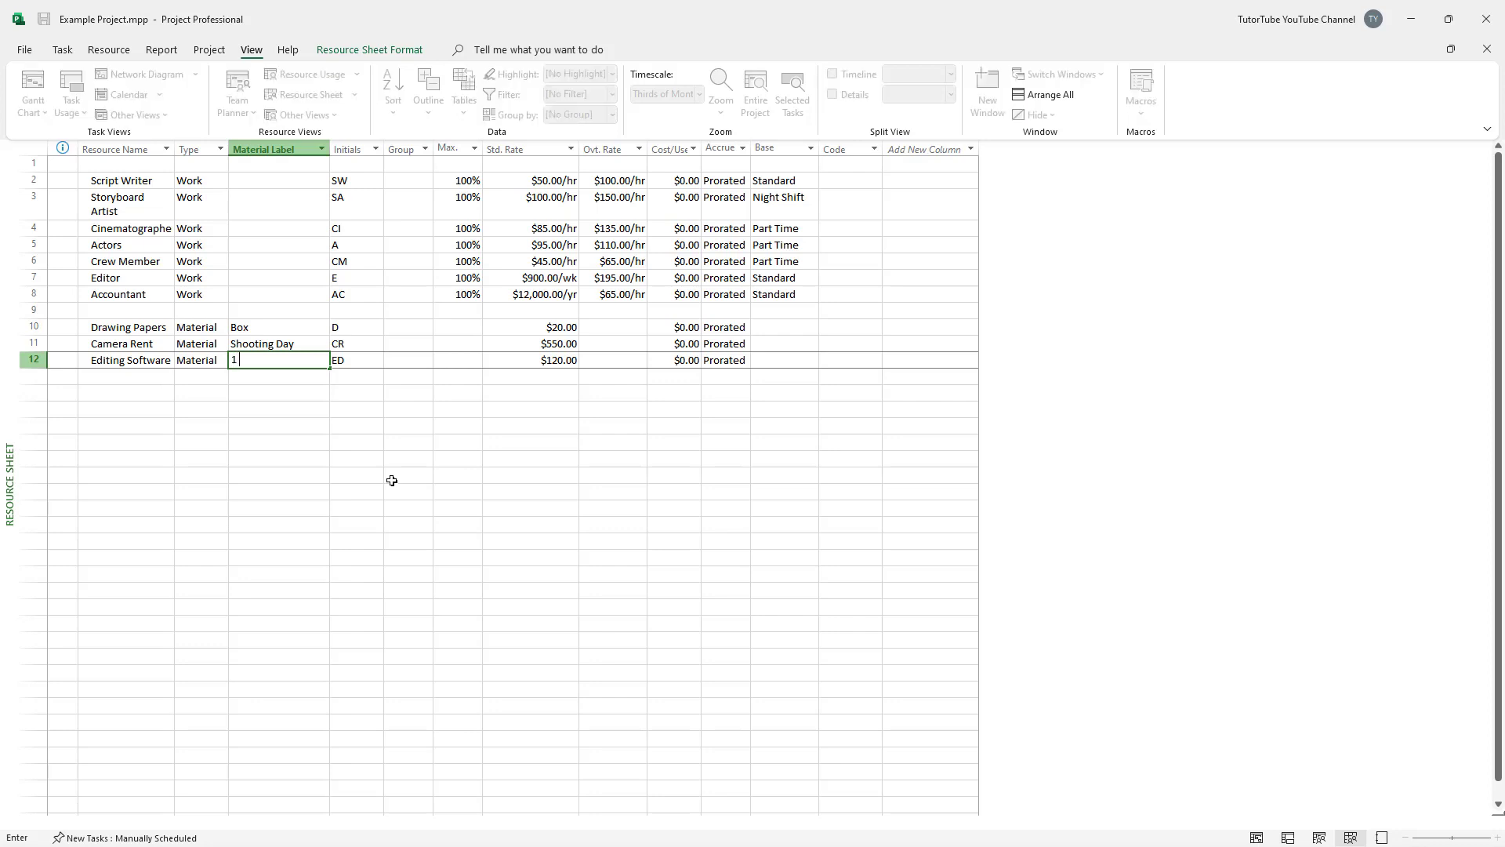
{"action": "type", "text": "Lisence"}
{"action": "left_click", "coordinate": [242, 358]}
Undo the stray edit to the Editing Software initials and dismiss its Resource Information dialog without changes
{"action": "key", "text": "Tab"}
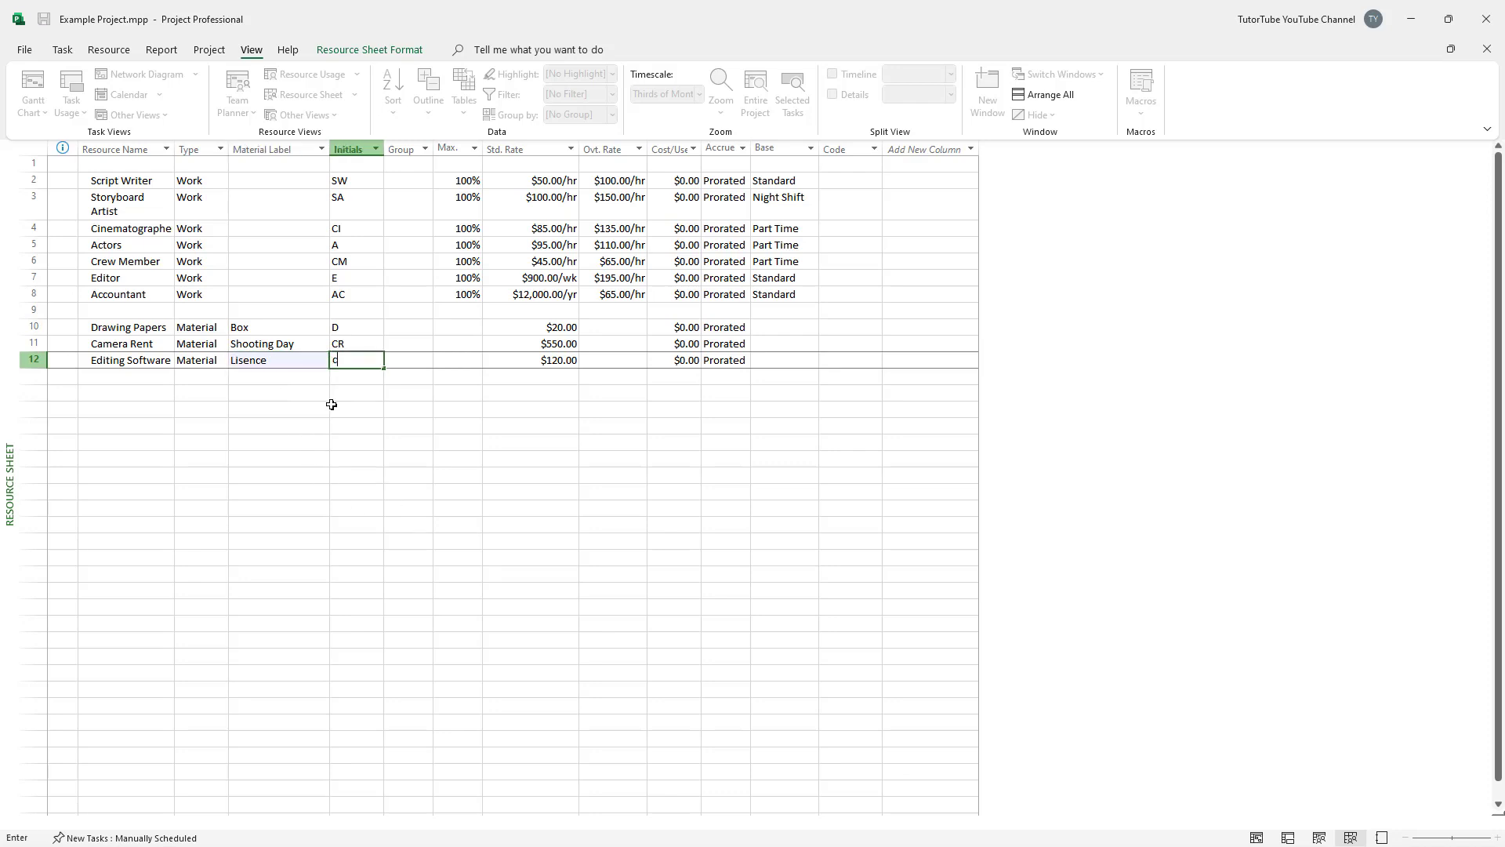
{"action": "left_click", "coordinate": [360, 497]}
{"action": "key", "text": "ctrl+z"}
{"action": "left_click", "coordinate": [250, 360]}
{"action": "double_click", "coordinate": [249, 359]}
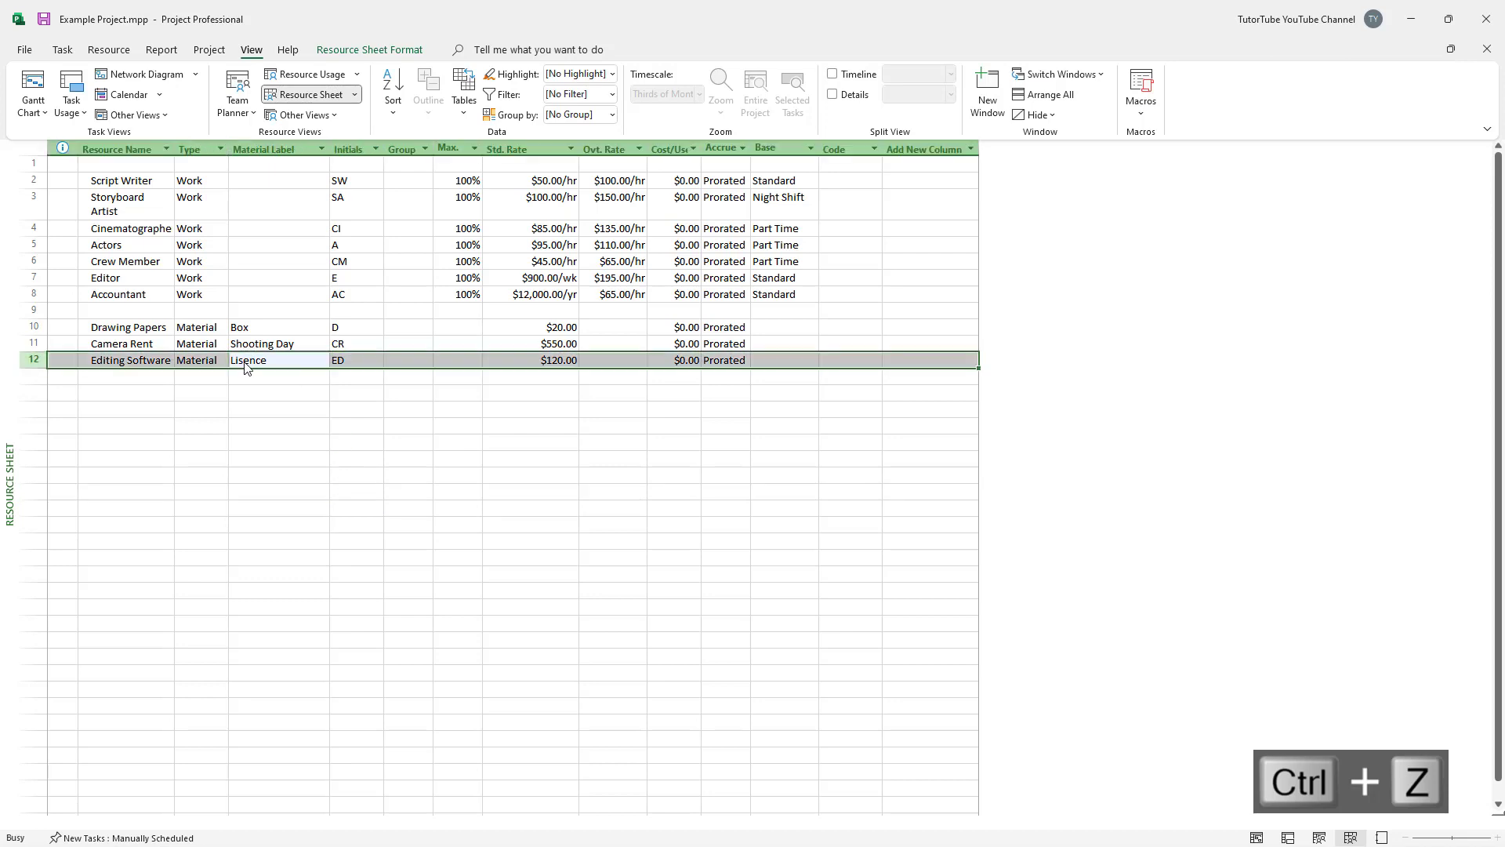
{"action": "left_click", "coordinate": [946, 581]}
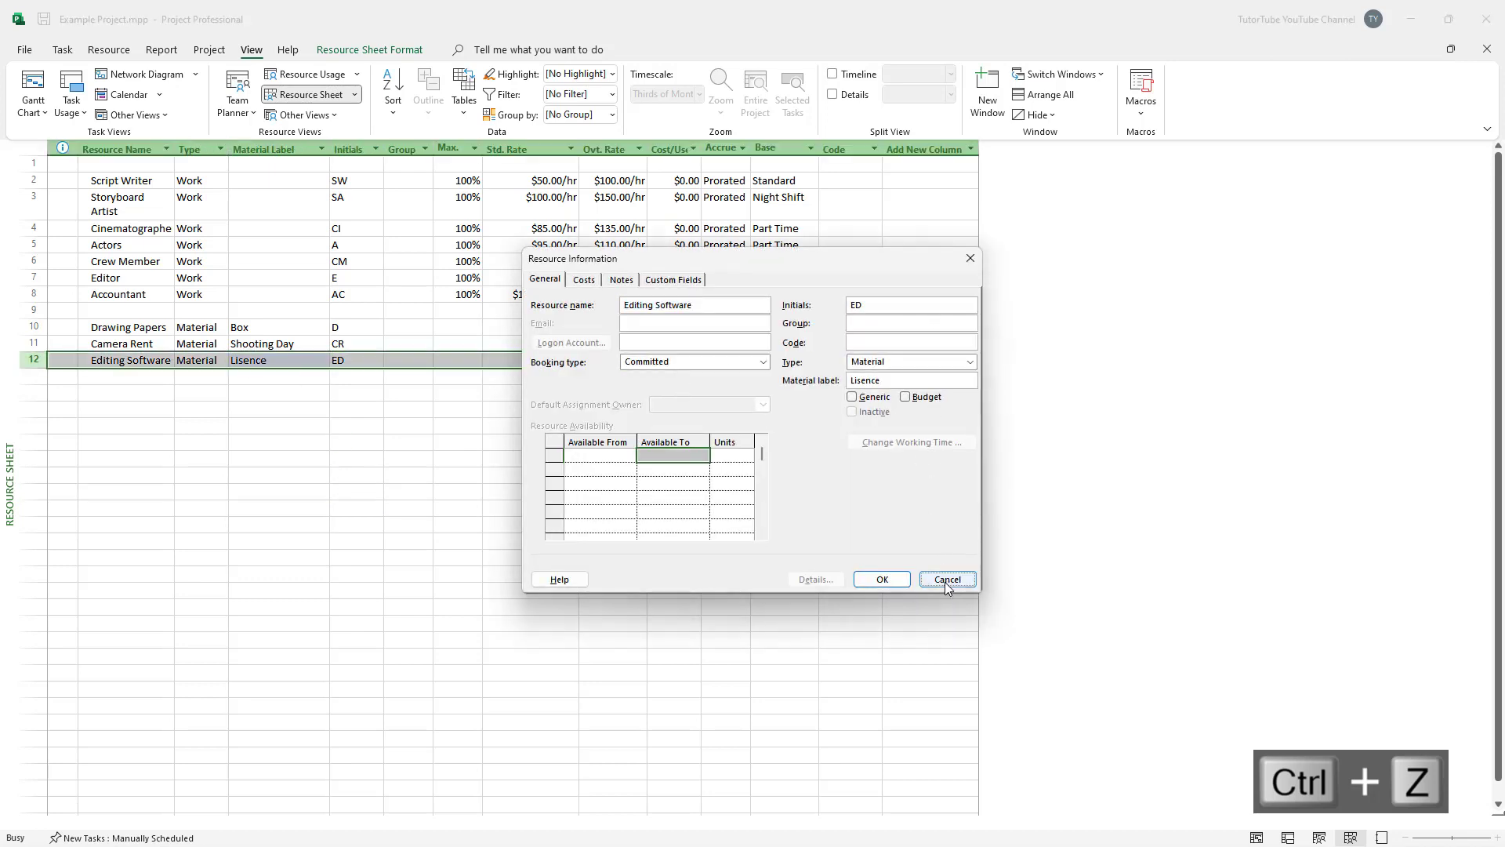
{"action": "left_click", "coordinate": [271, 409]}
Set the material label of the Editing Software resource to License
{"action": "left_click_drag", "start_coordinate": [260, 346], "coordinate": [261, 361]}
{"action": "left_click", "coordinate": [261, 360]}
{"action": "type", "text": "L"}
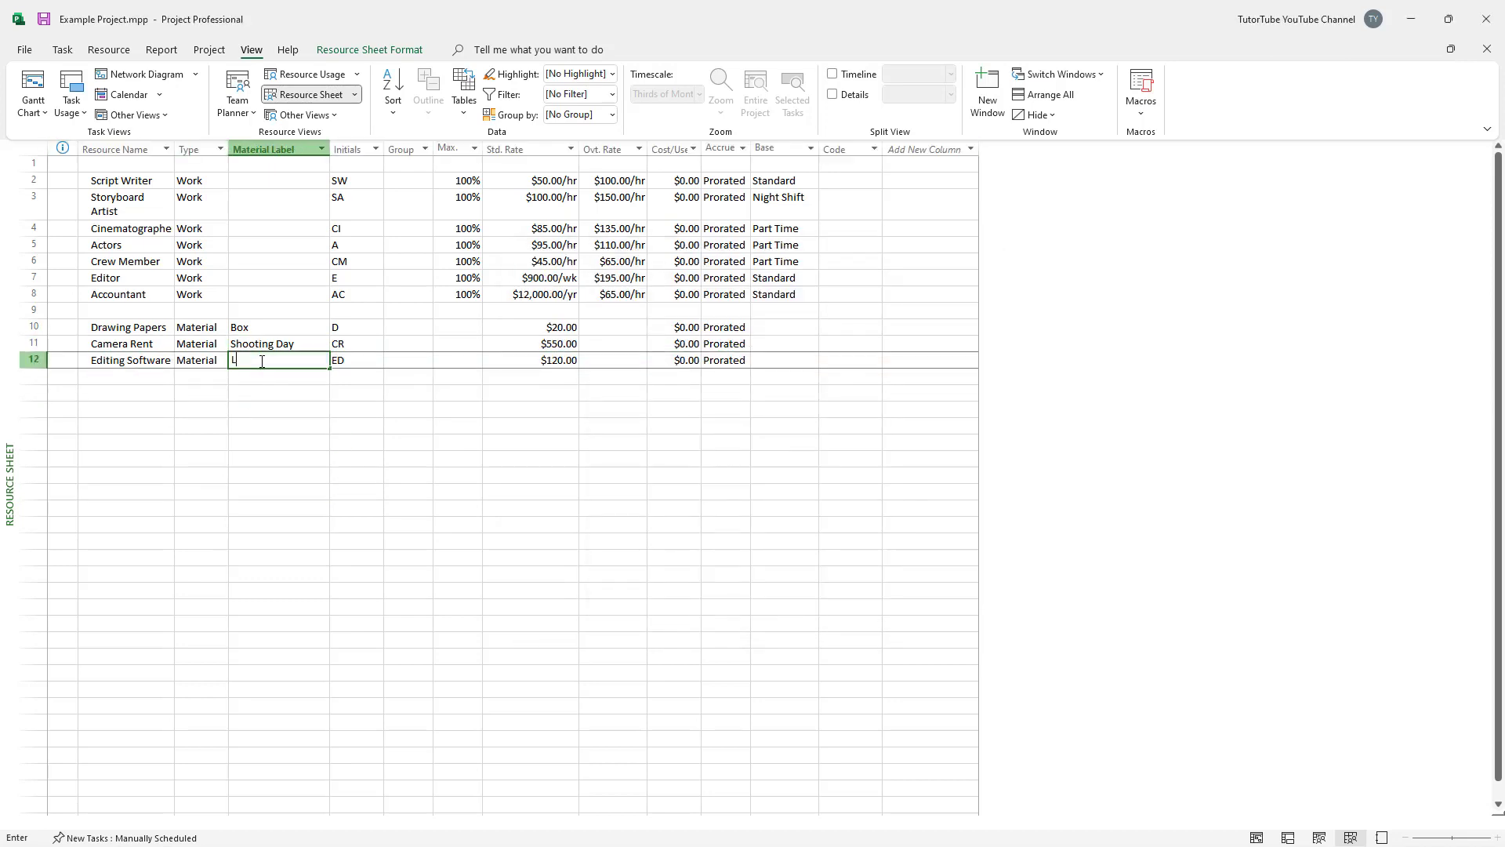
{"action": "type", "text": "isense"}
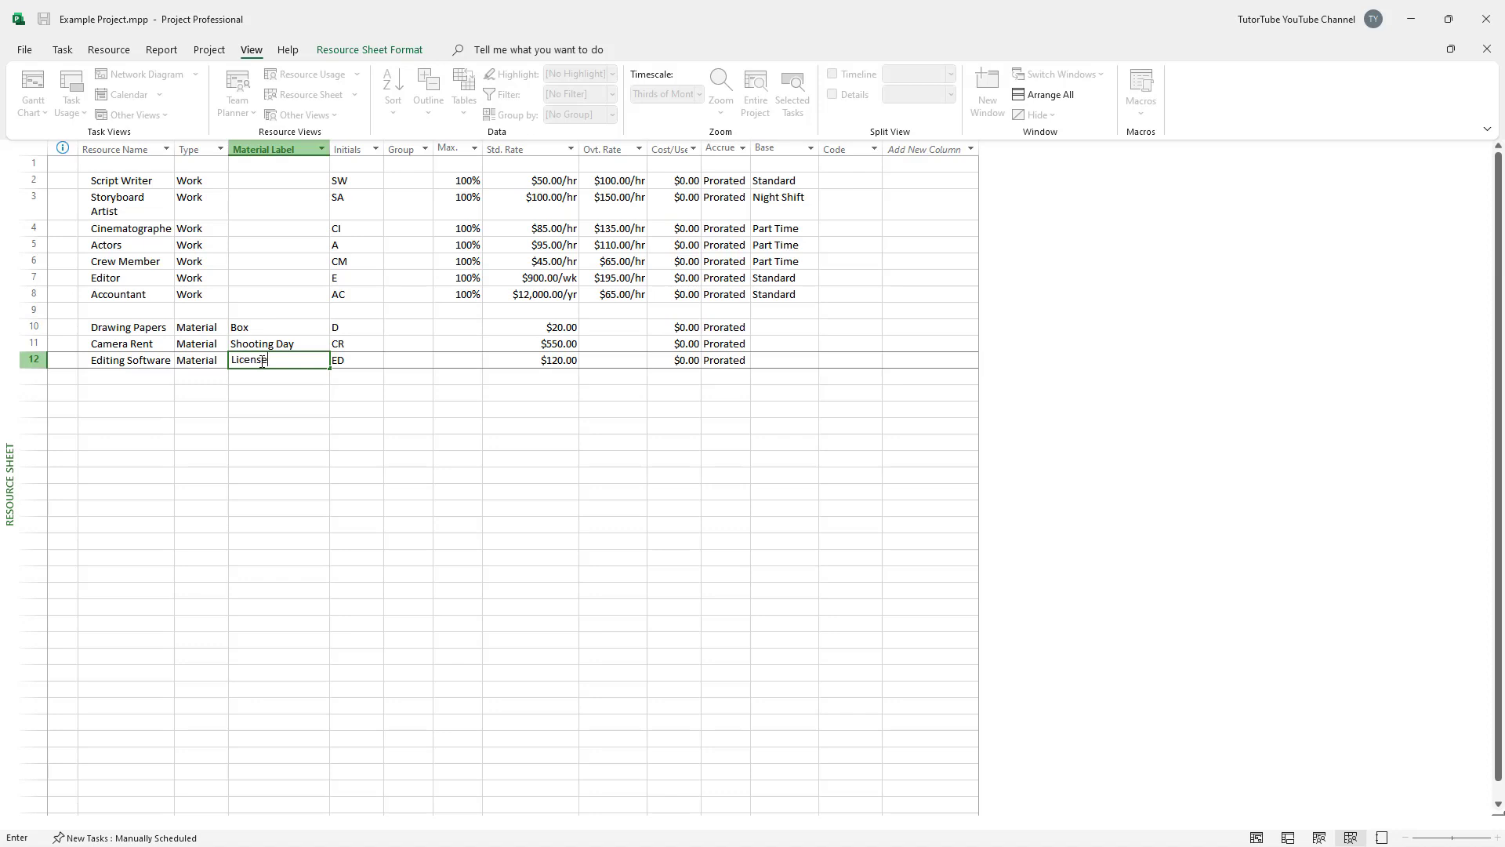
{"action": "key", "text": "Return"}
{"action": "left_click", "coordinate": [314, 345]}
{"action": "left_click", "coordinate": [446, 365]}
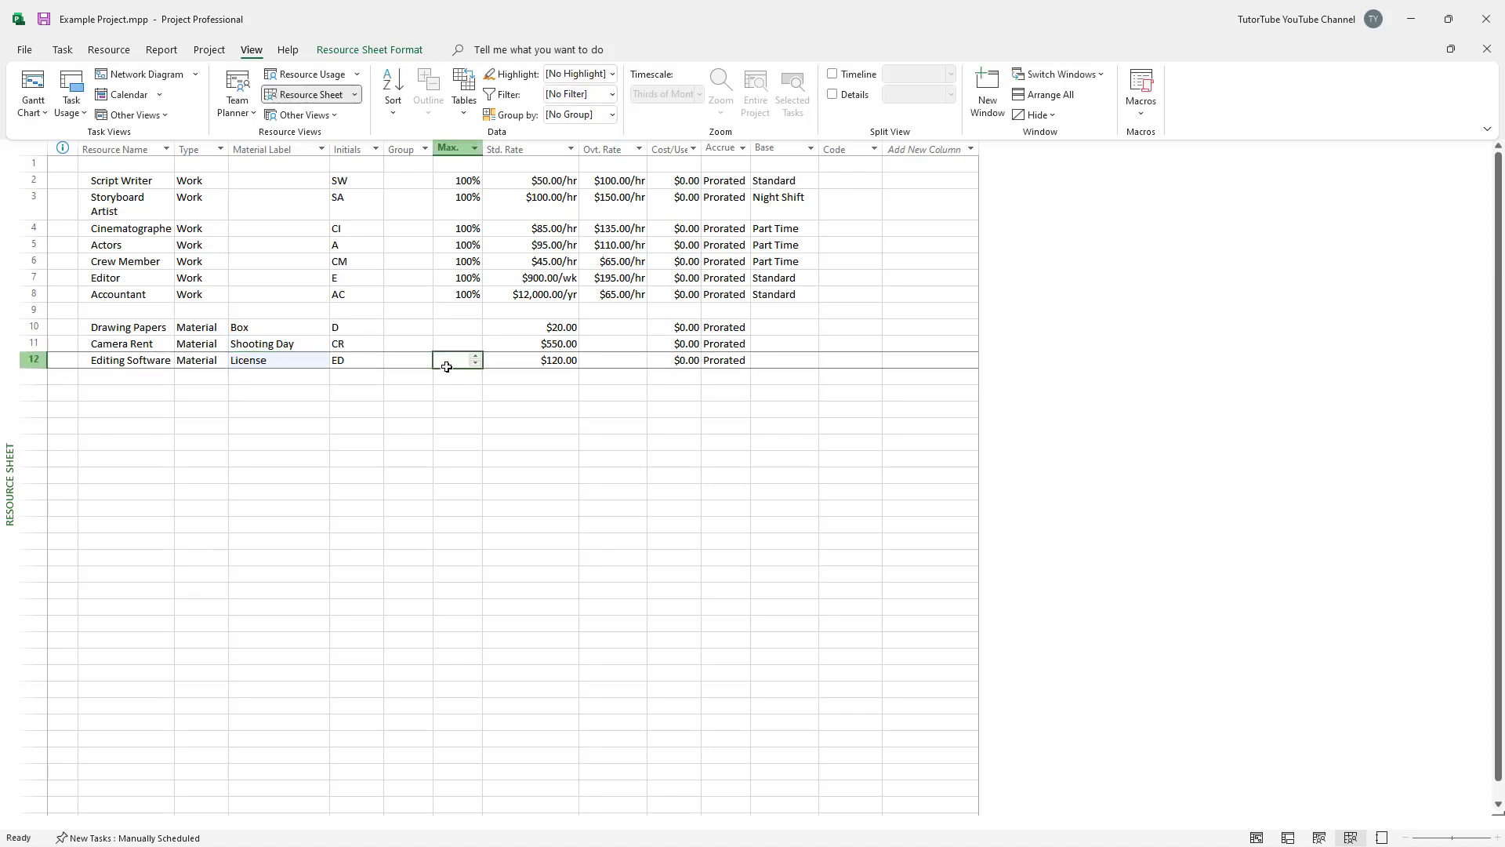
{"action": "left_click", "coordinate": [272, 268]}
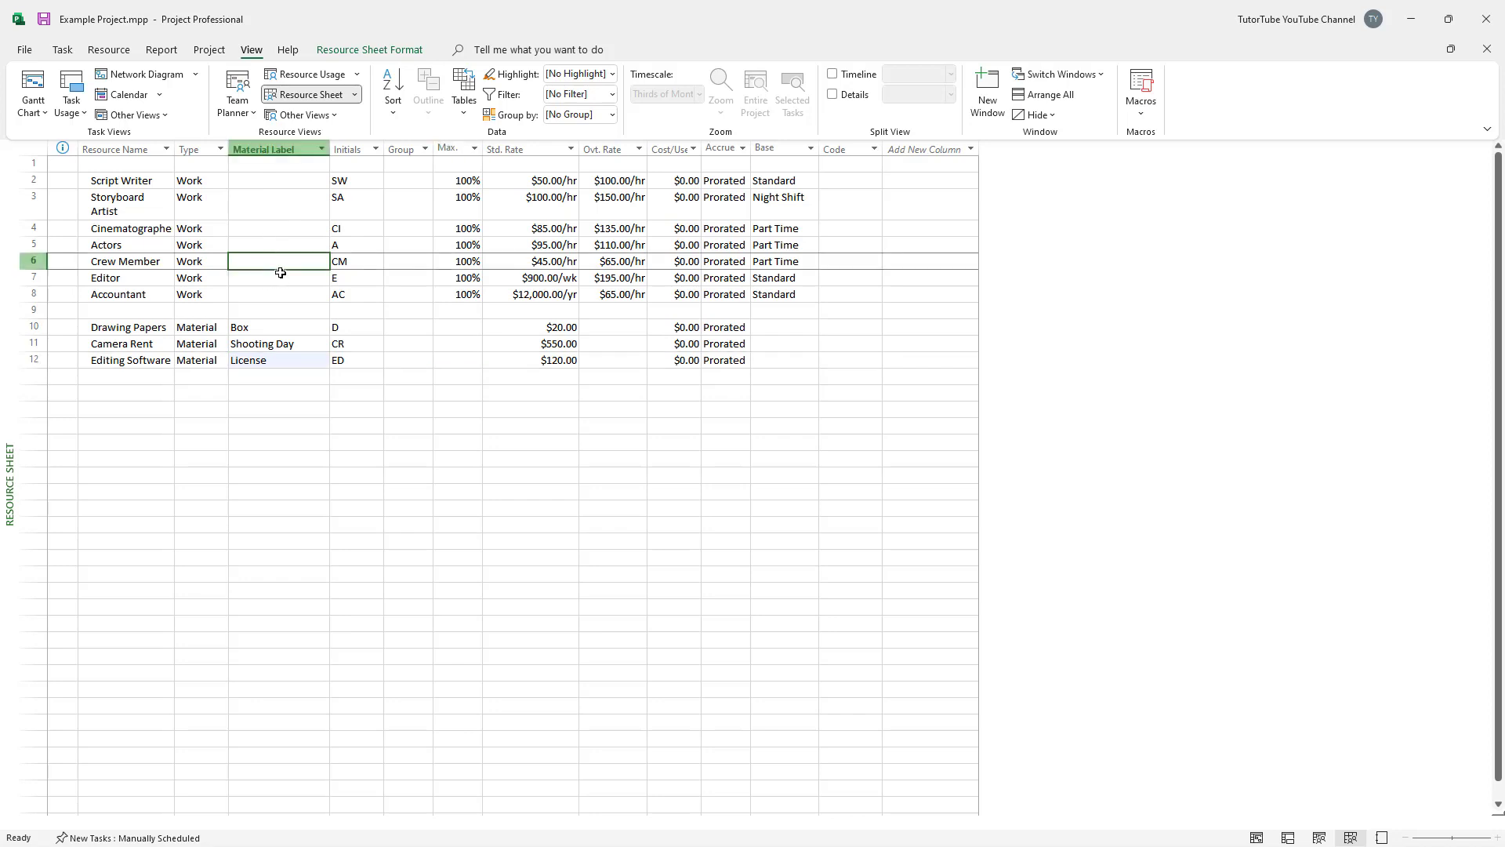
{"action": "left_click", "coordinate": [262, 362]}
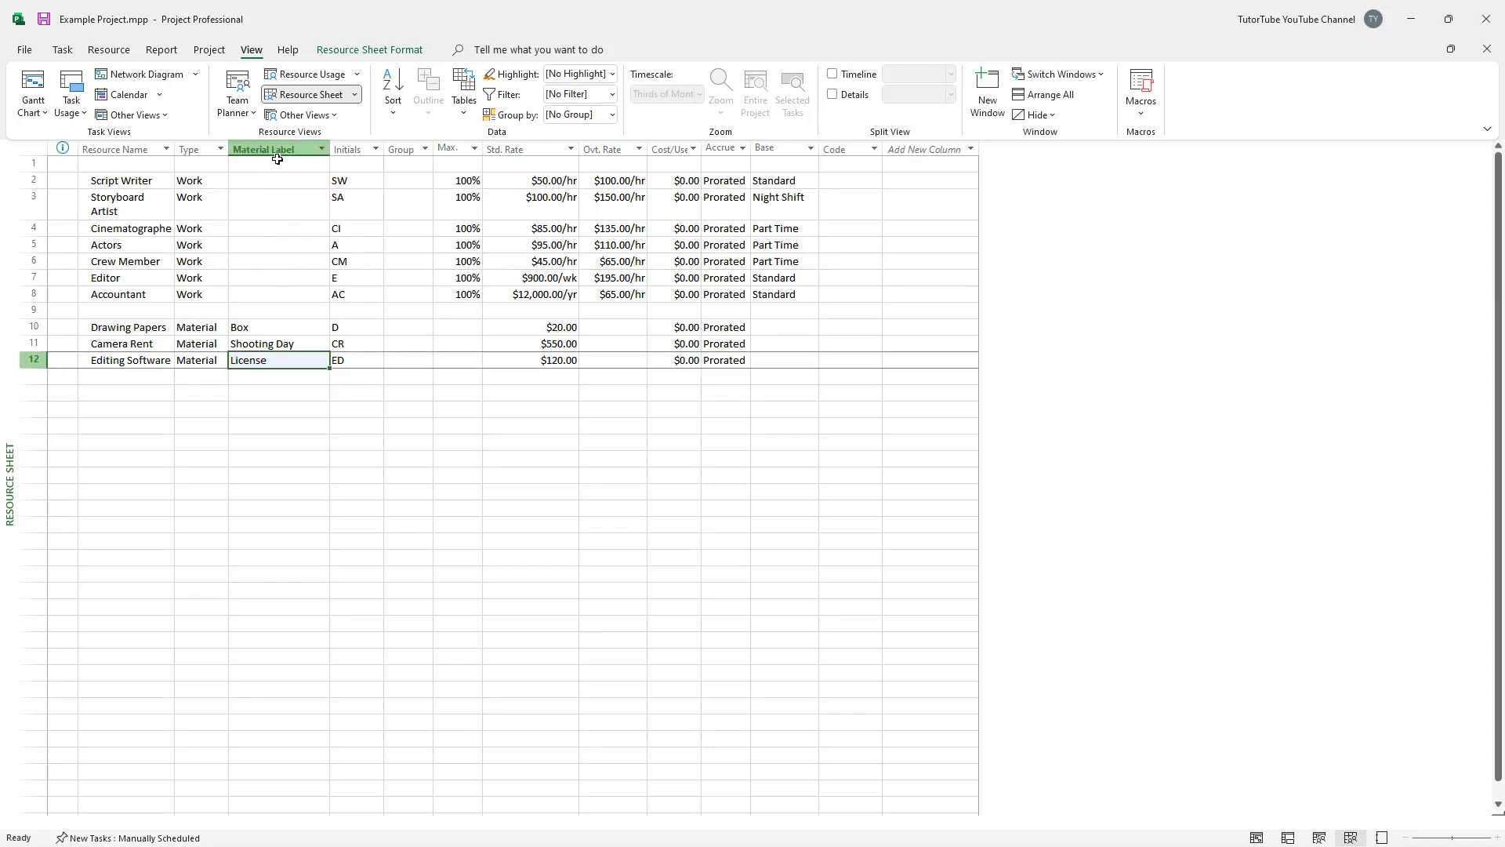
{"action": "left_click", "coordinate": [570, 439]}
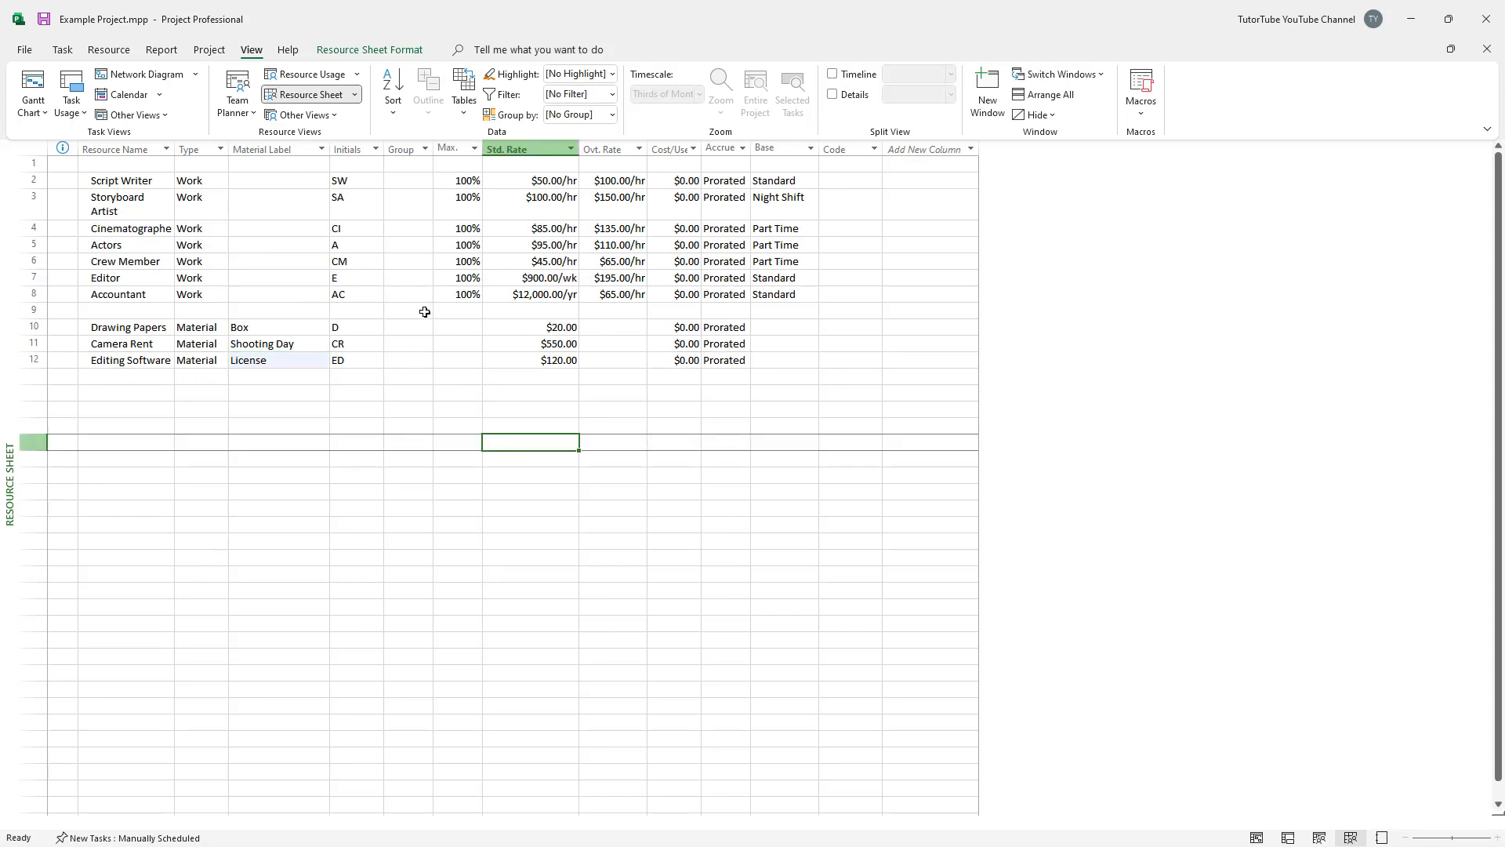
{"action": "left_click", "coordinate": [604, 426]}
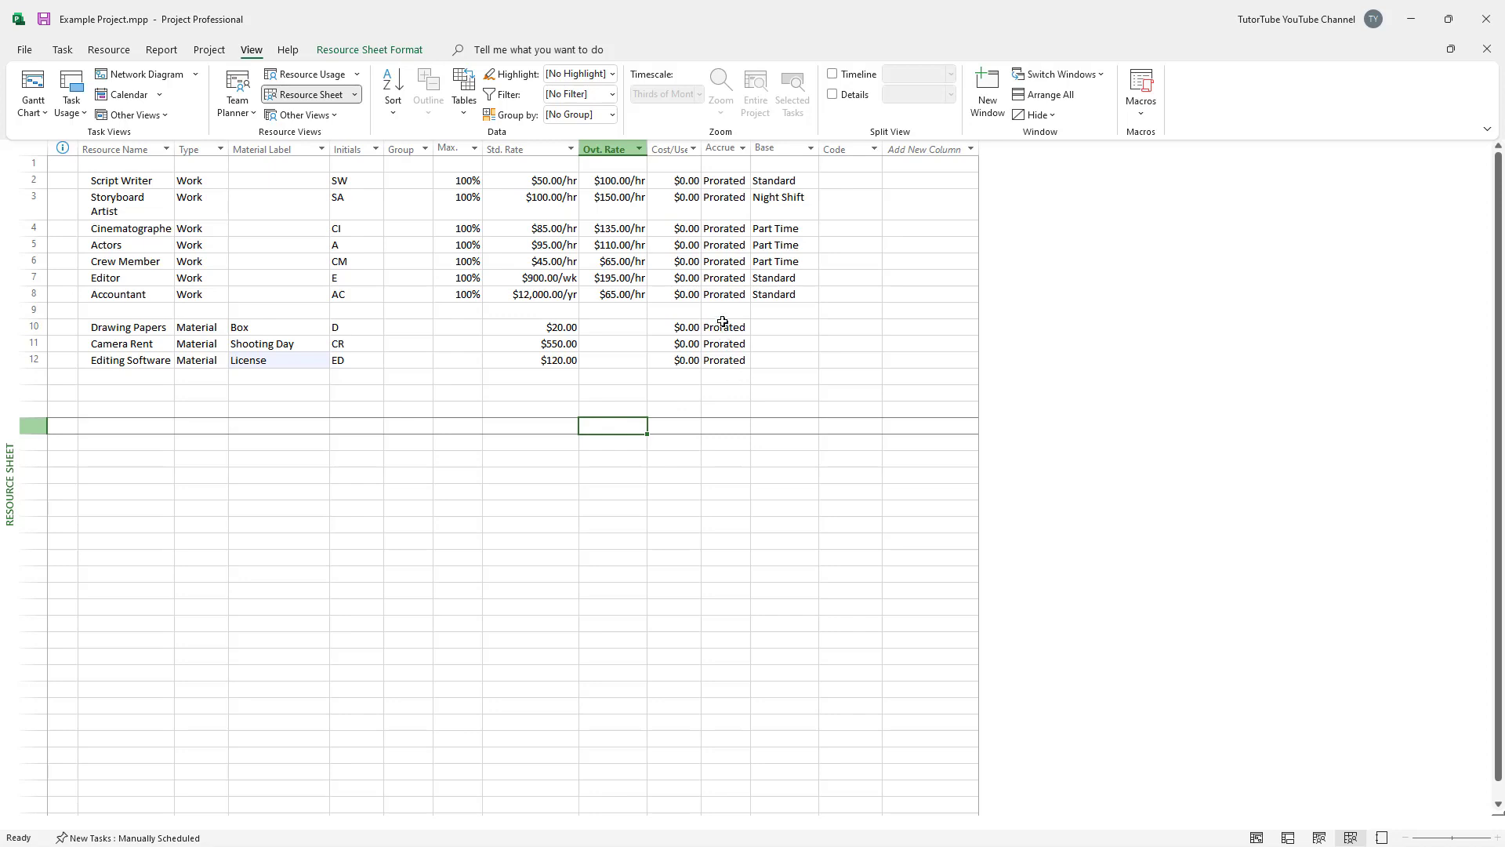
Set the cost accrual method to Start for the cinematographer and Actors resources
{"action": "left_click", "coordinate": [741, 229]}
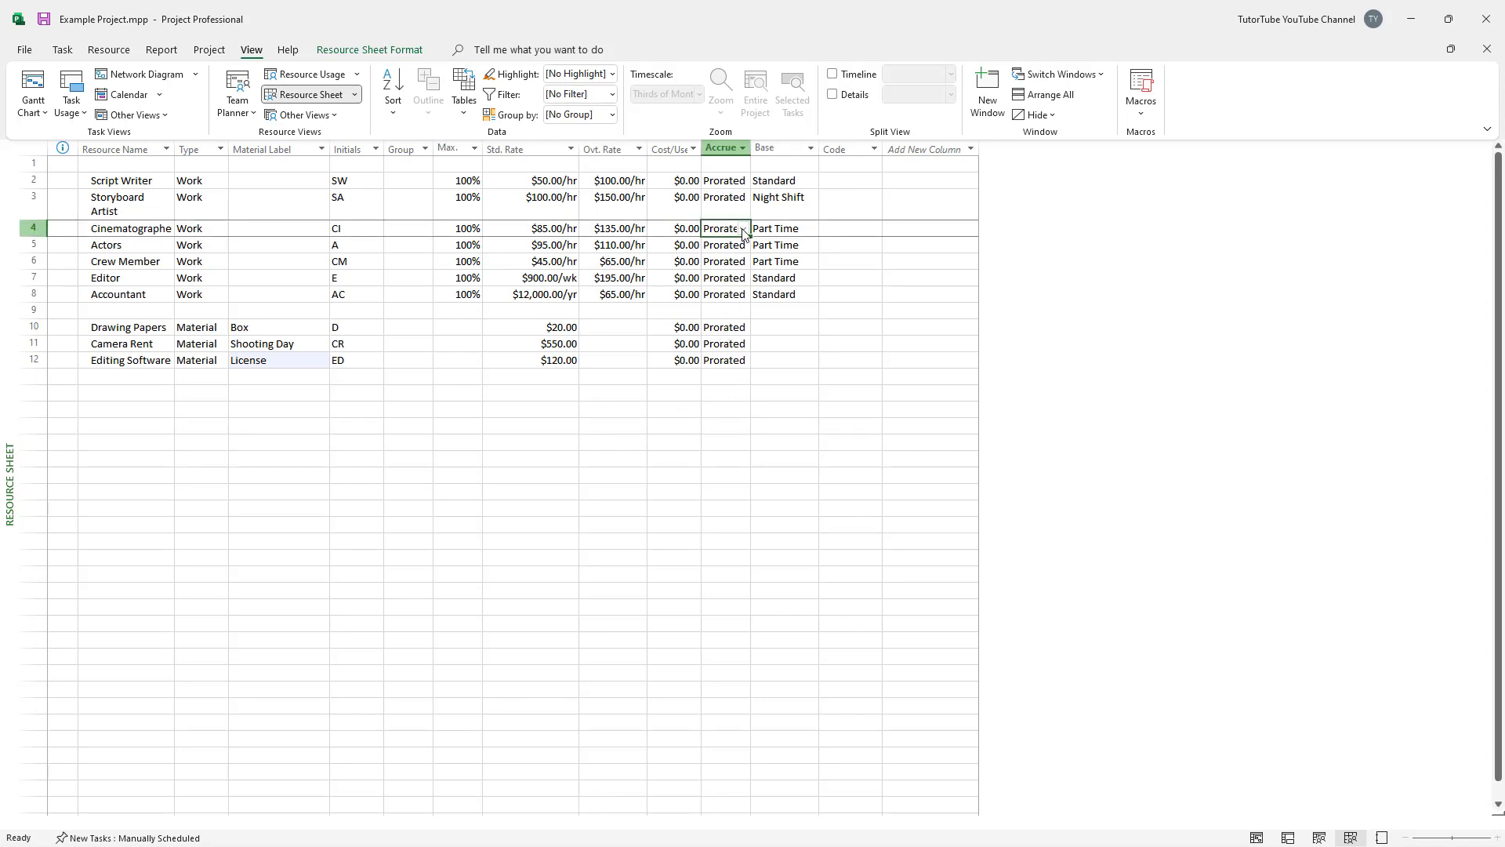
{"action": "left_click", "coordinate": [743, 229]}
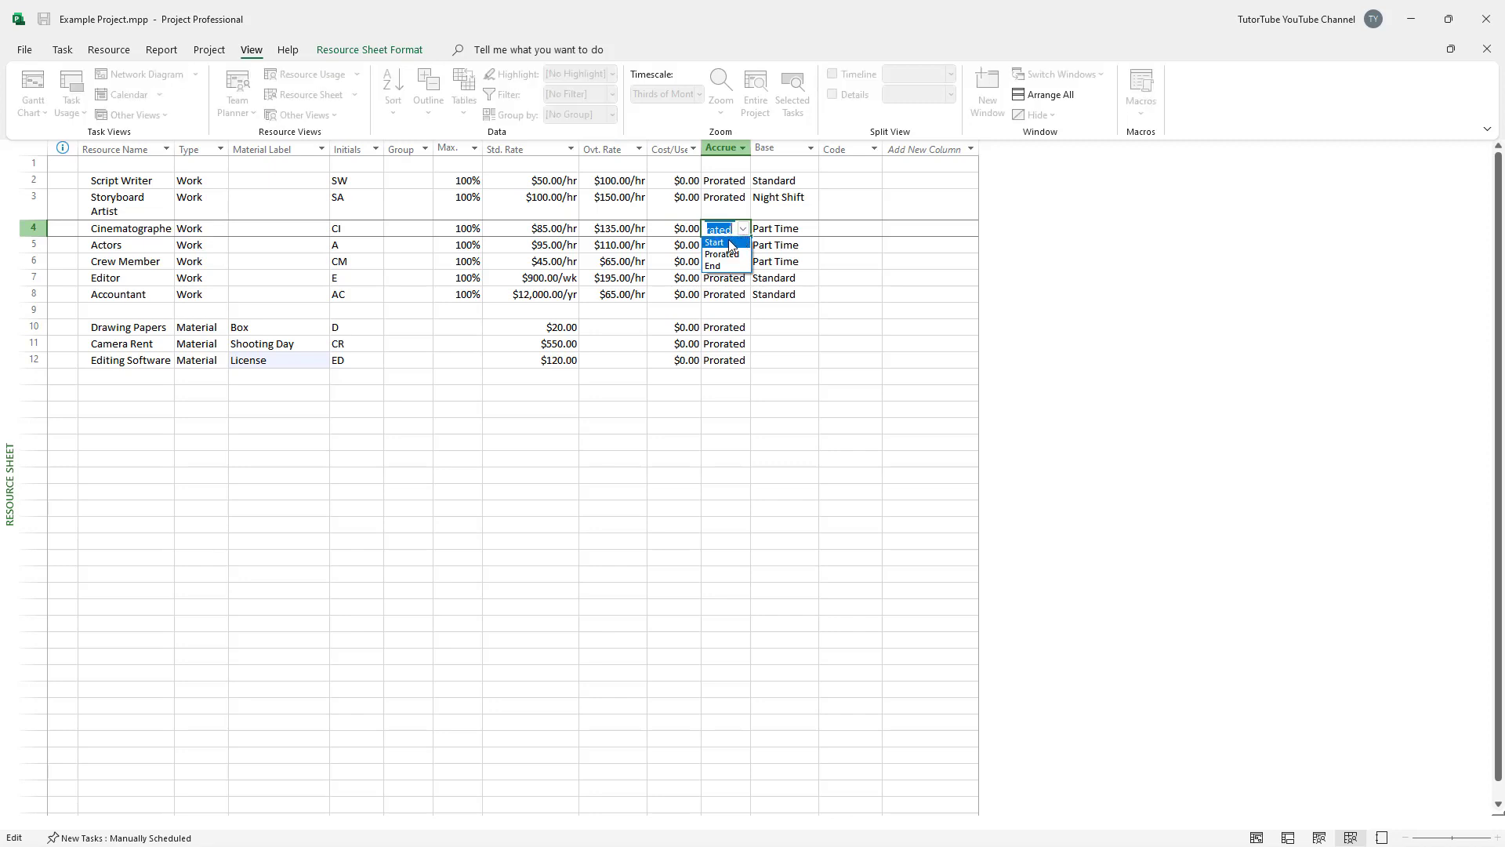
{"action": "left_click", "coordinate": [729, 244]}
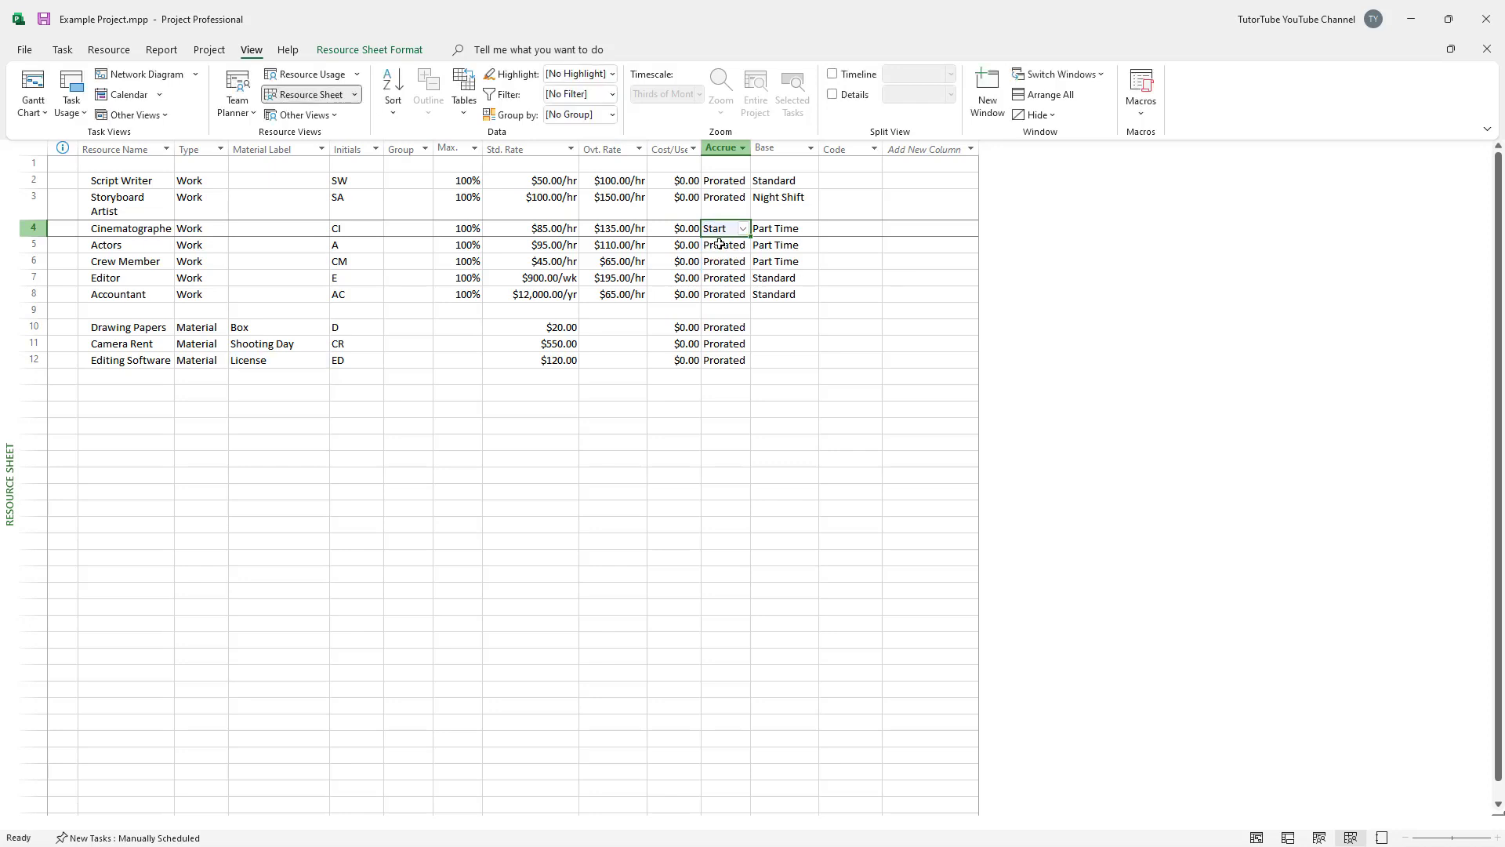
{"action": "left_click", "coordinate": [729, 247]}
{"action": "left_click", "coordinate": [743, 246]}
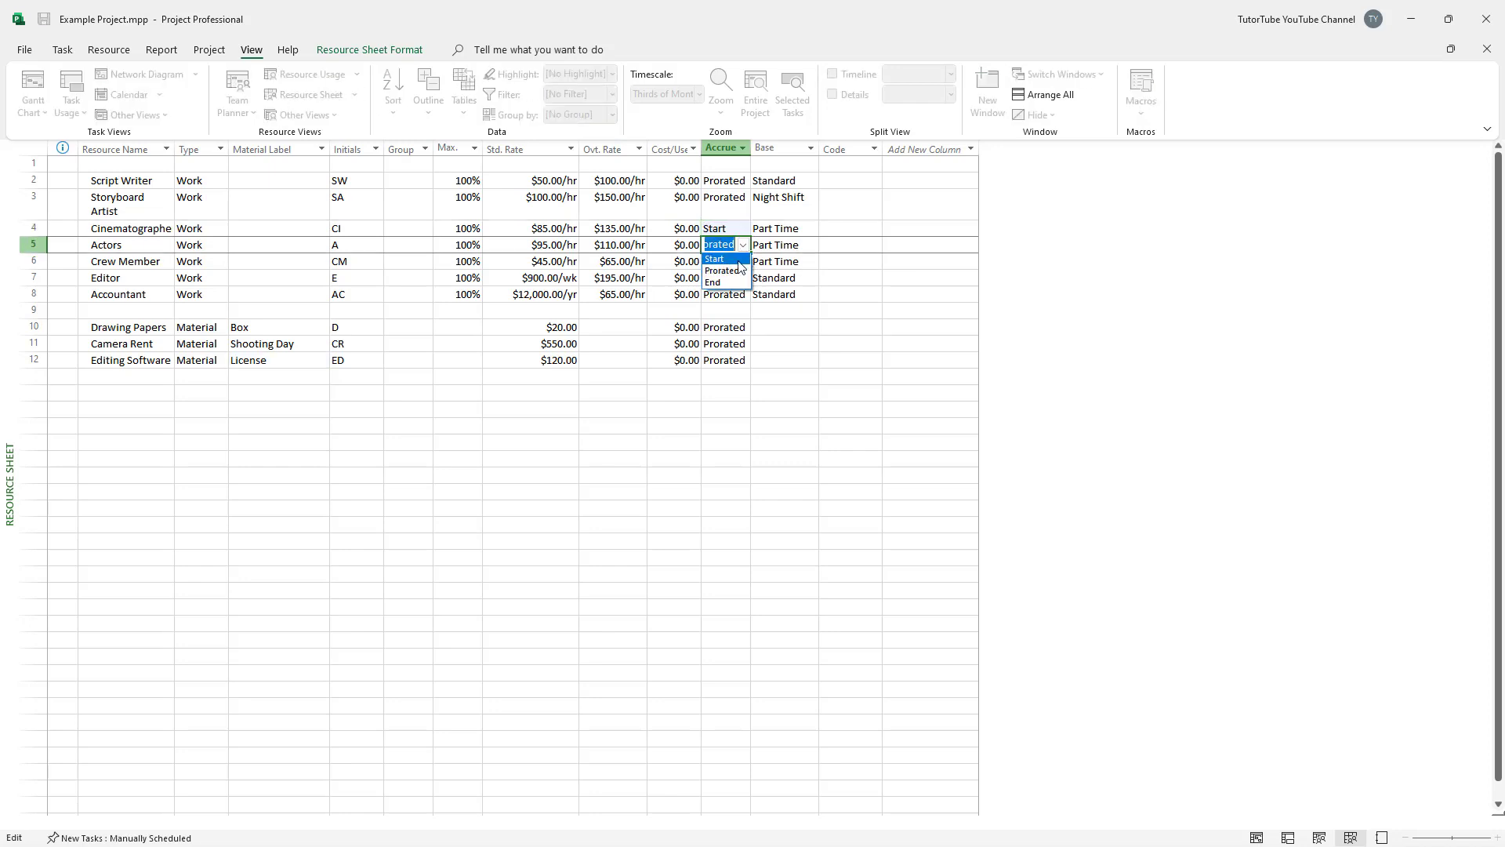
{"action": "left_click", "coordinate": [737, 261]}
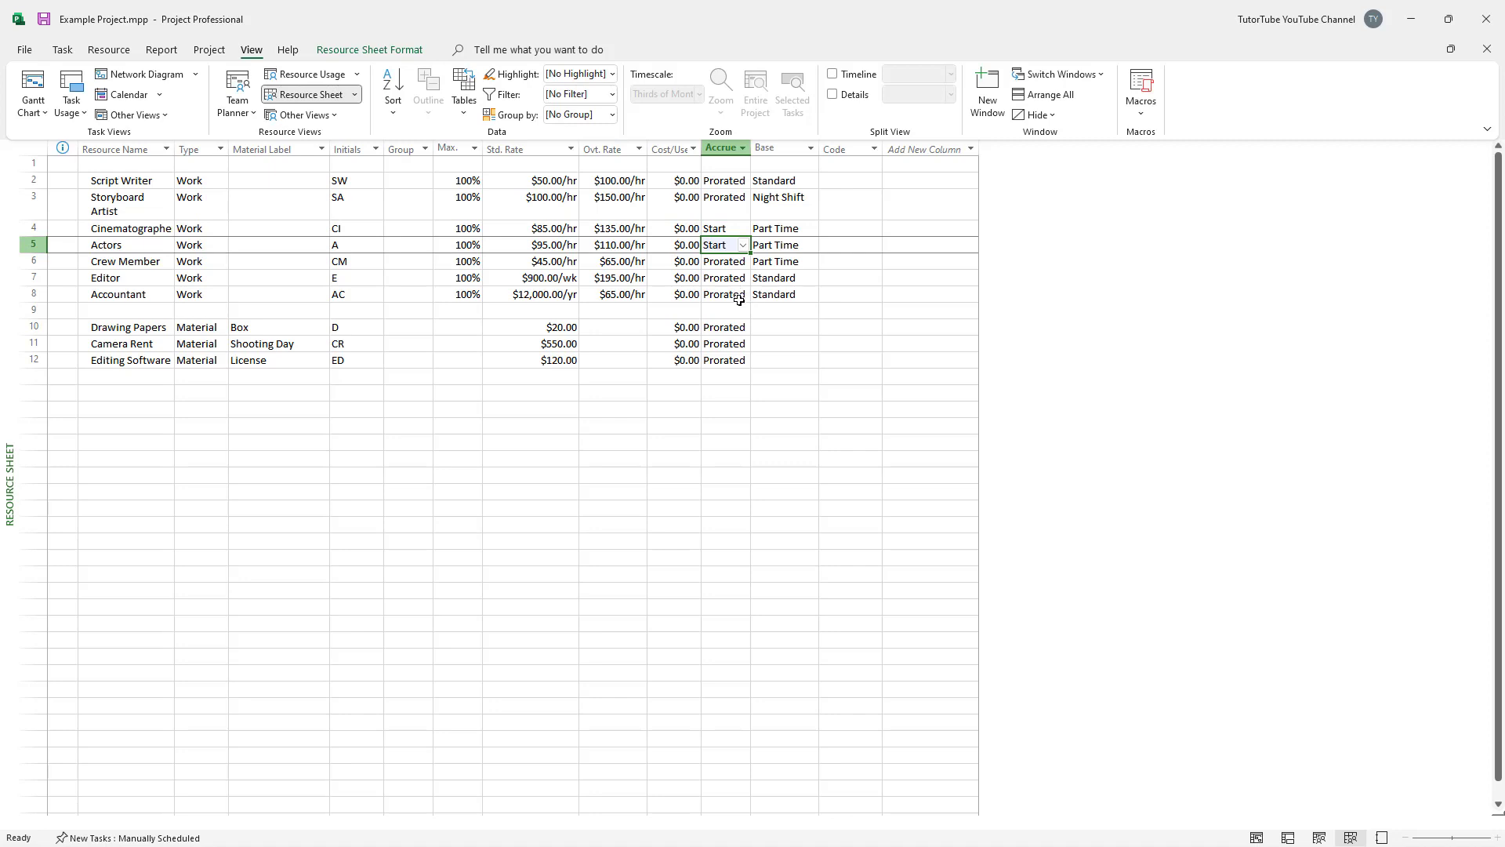
Set the cost accrual of the material resources: Drawing Papers to Start, Camera Rent to End, and Editing Software to Start
{"action": "left_click", "coordinate": [736, 324]}
{"action": "left_click", "coordinate": [743, 328]}
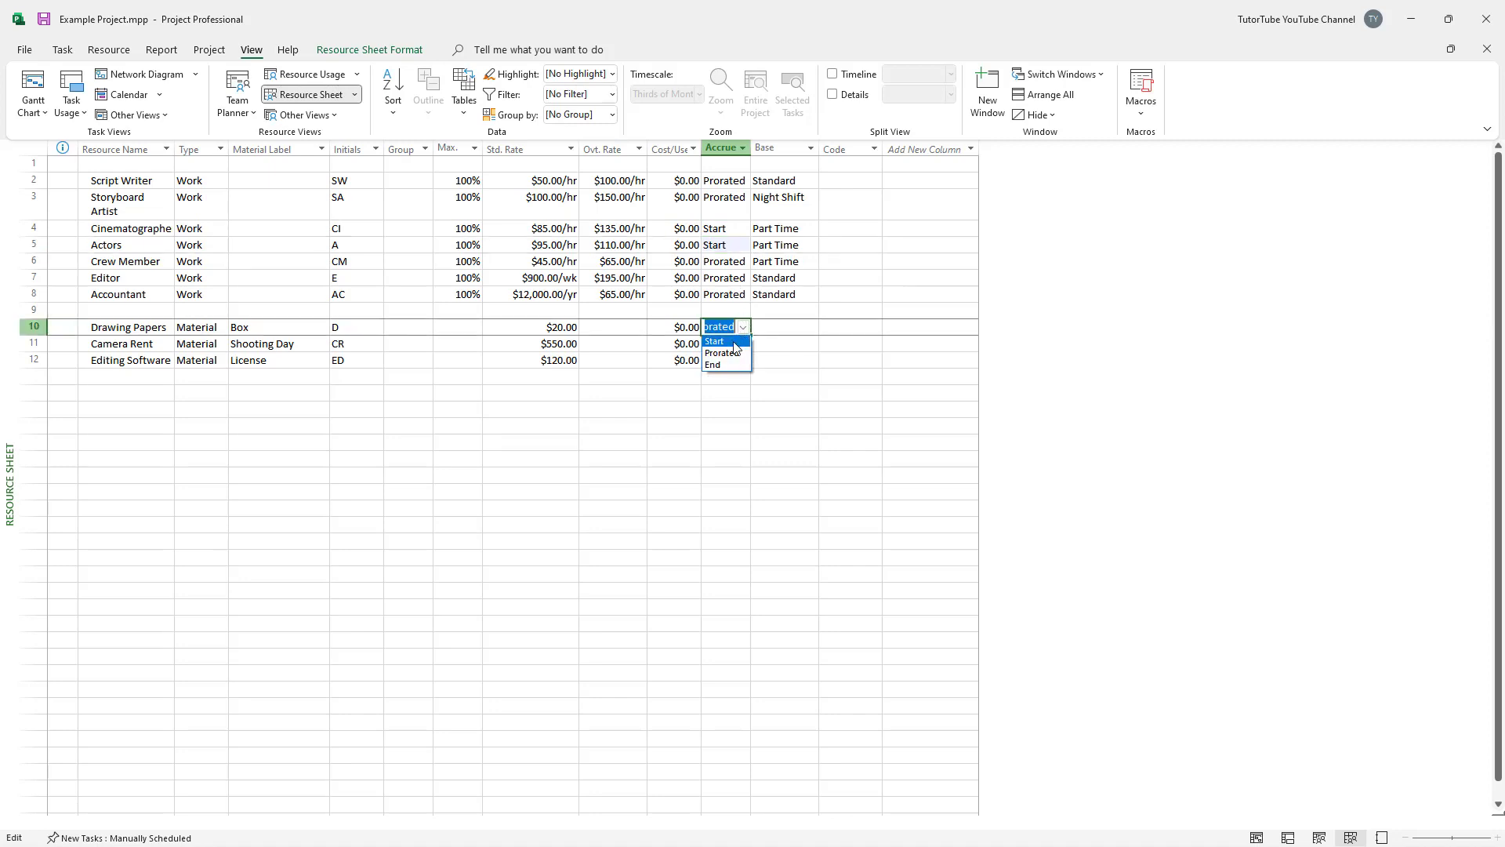
{"action": "left_click", "coordinate": [731, 343]}
{"action": "left_click", "coordinate": [745, 346]}
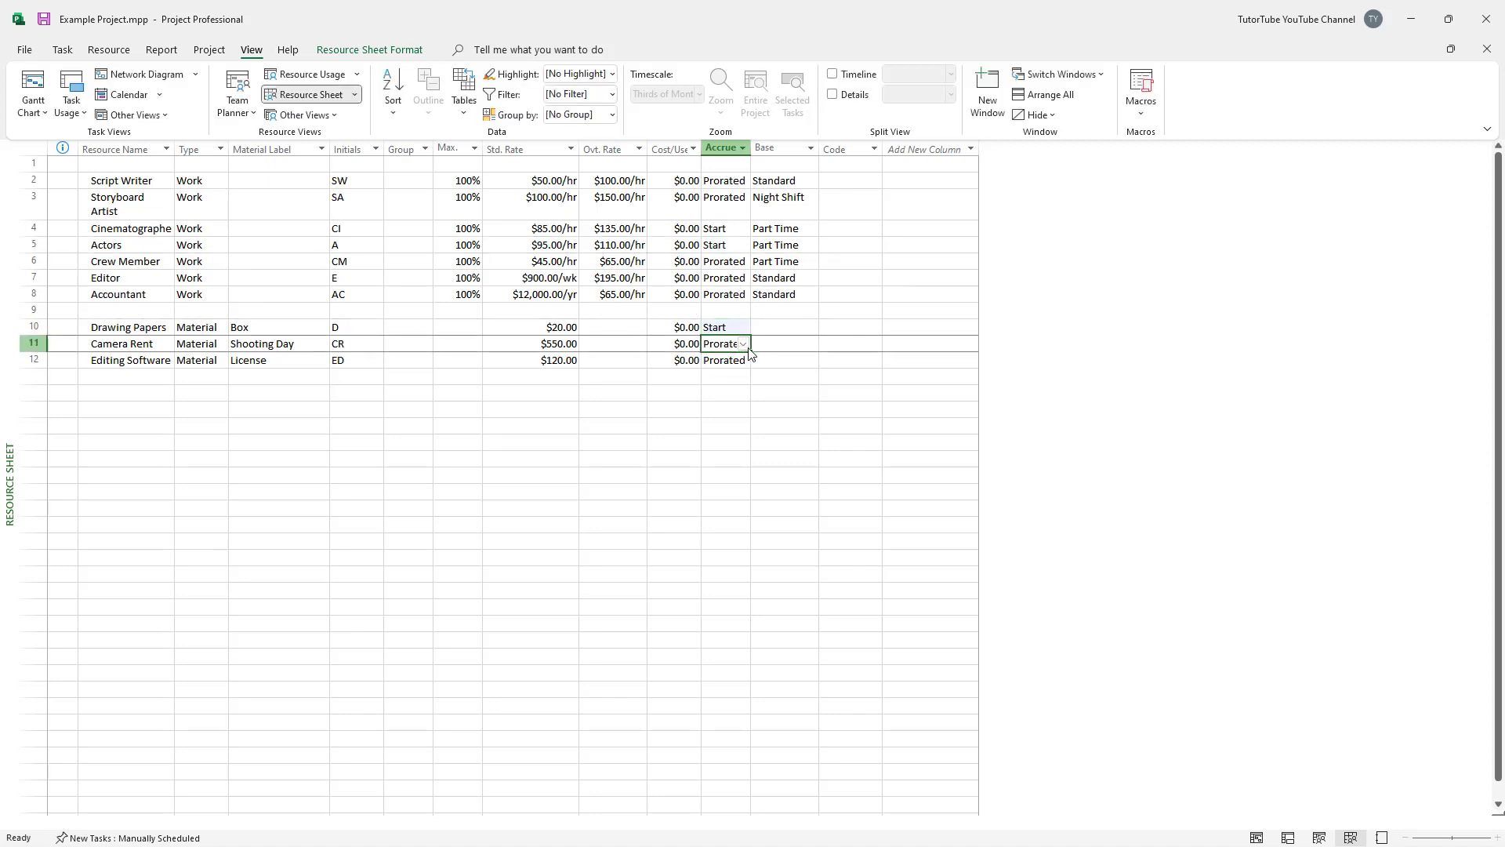
{"action": "left_click", "coordinate": [743, 345]}
{"action": "left_click", "coordinate": [715, 381]}
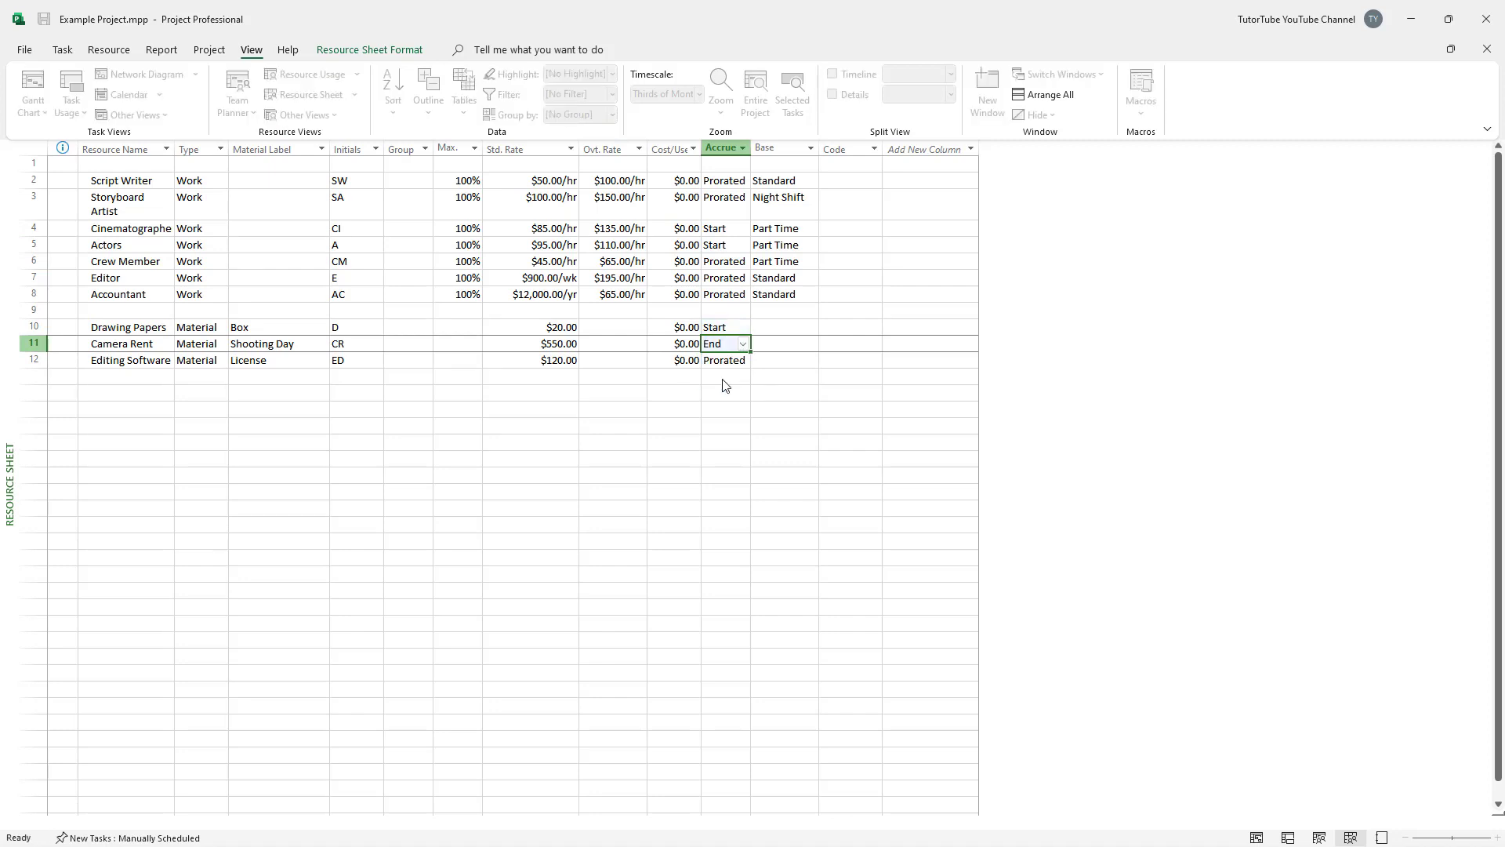
{"action": "left_click", "coordinate": [725, 360]}
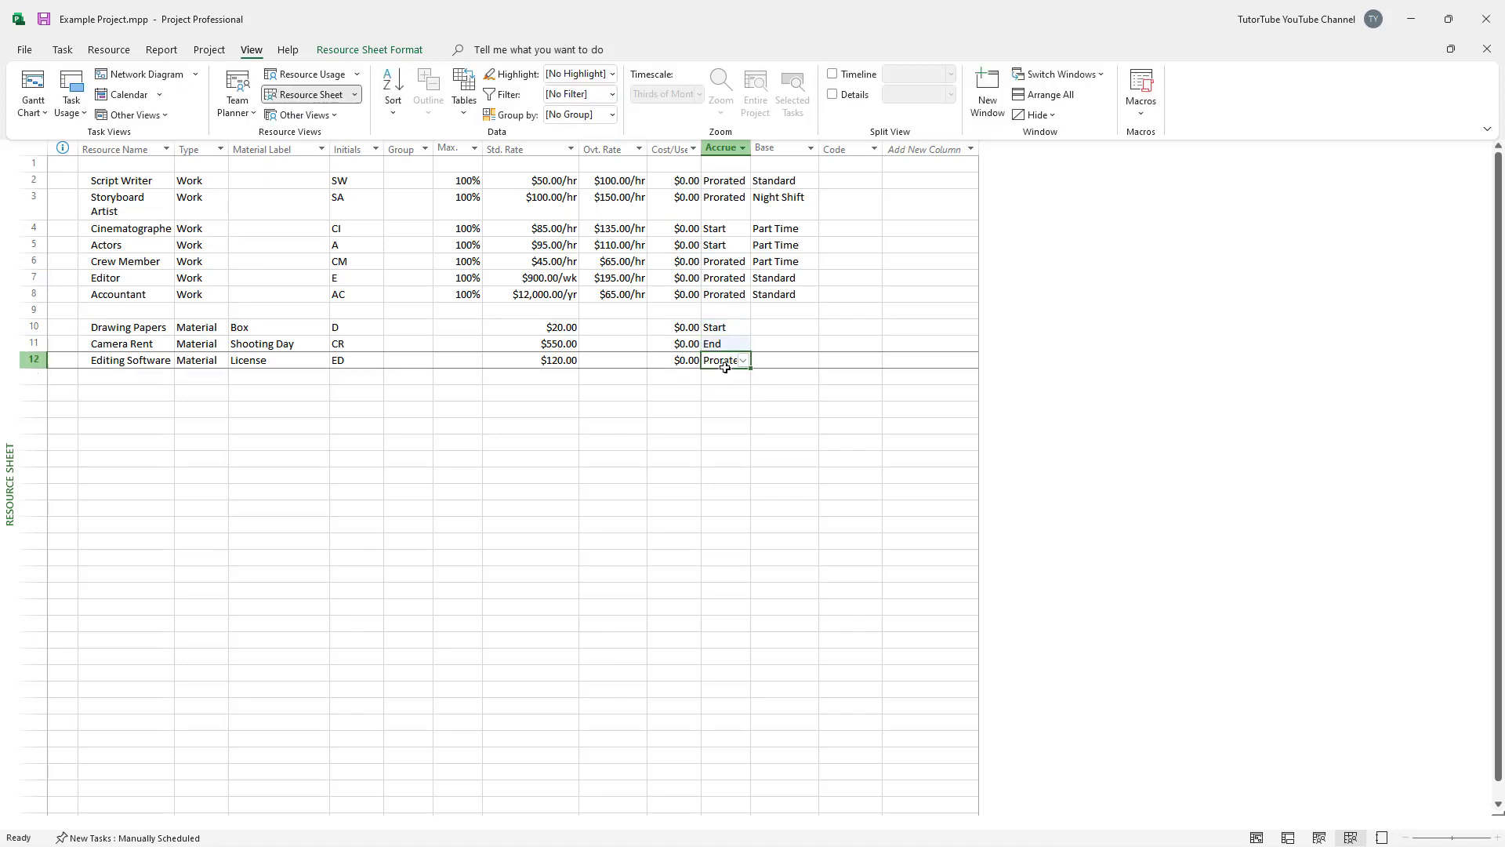
{"action": "left_click", "coordinate": [743, 360]}
{"action": "left_click", "coordinate": [737, 374]}
{"action": "left_click", "coordinate": [807, 327]}
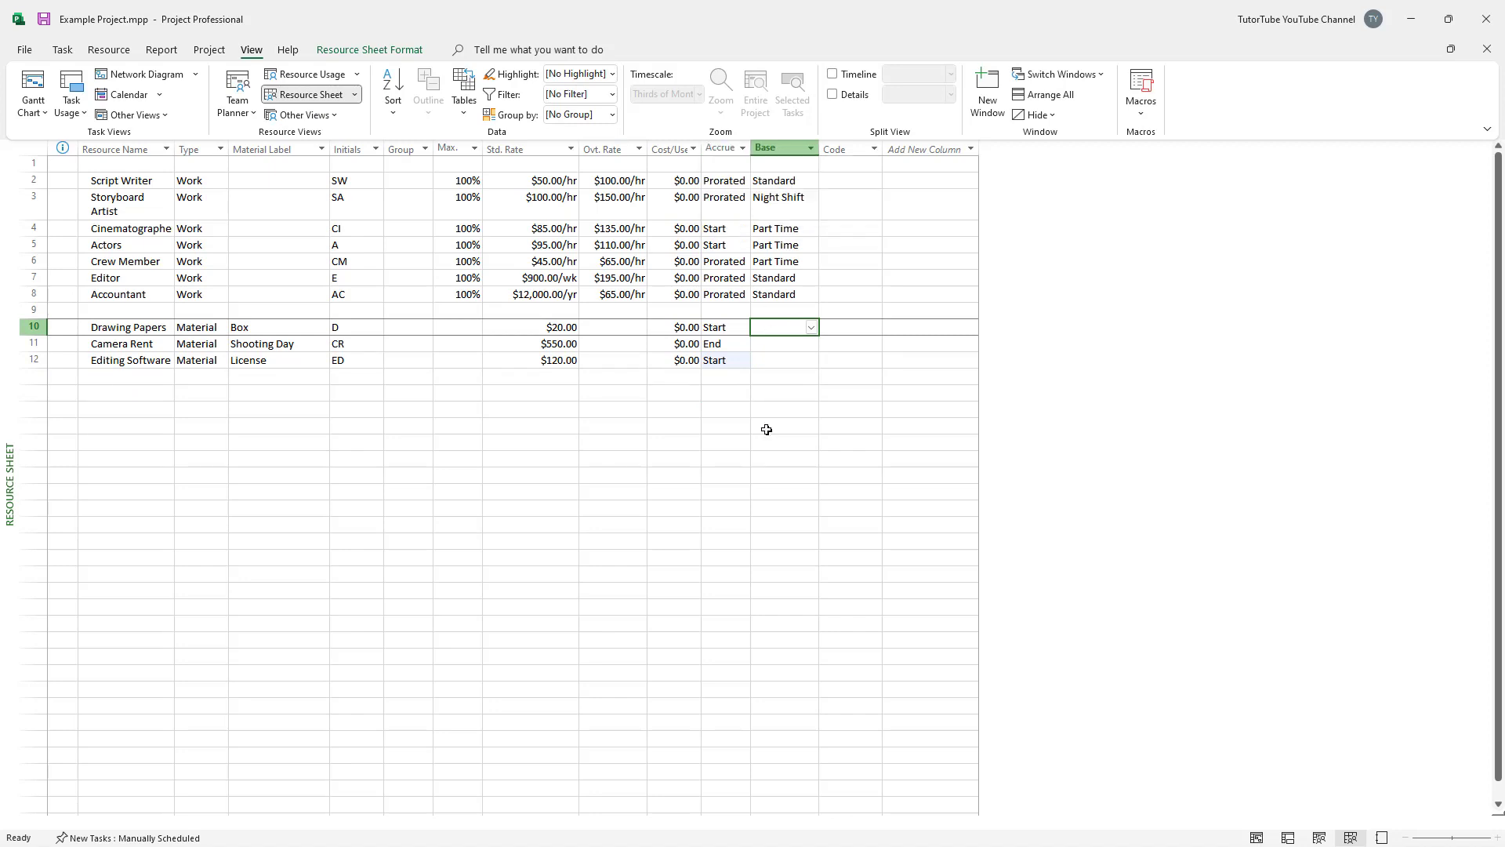
Set the cost accrual method to End for the Script Writer, Storyboard Artist and cinematographer resources
{"action": "left_click", "coordinate": [741, 181]}
{"action": "left_click", "coordinate": [744, 181]}
{"action": "left_click", "coordinate": [745, 218]}
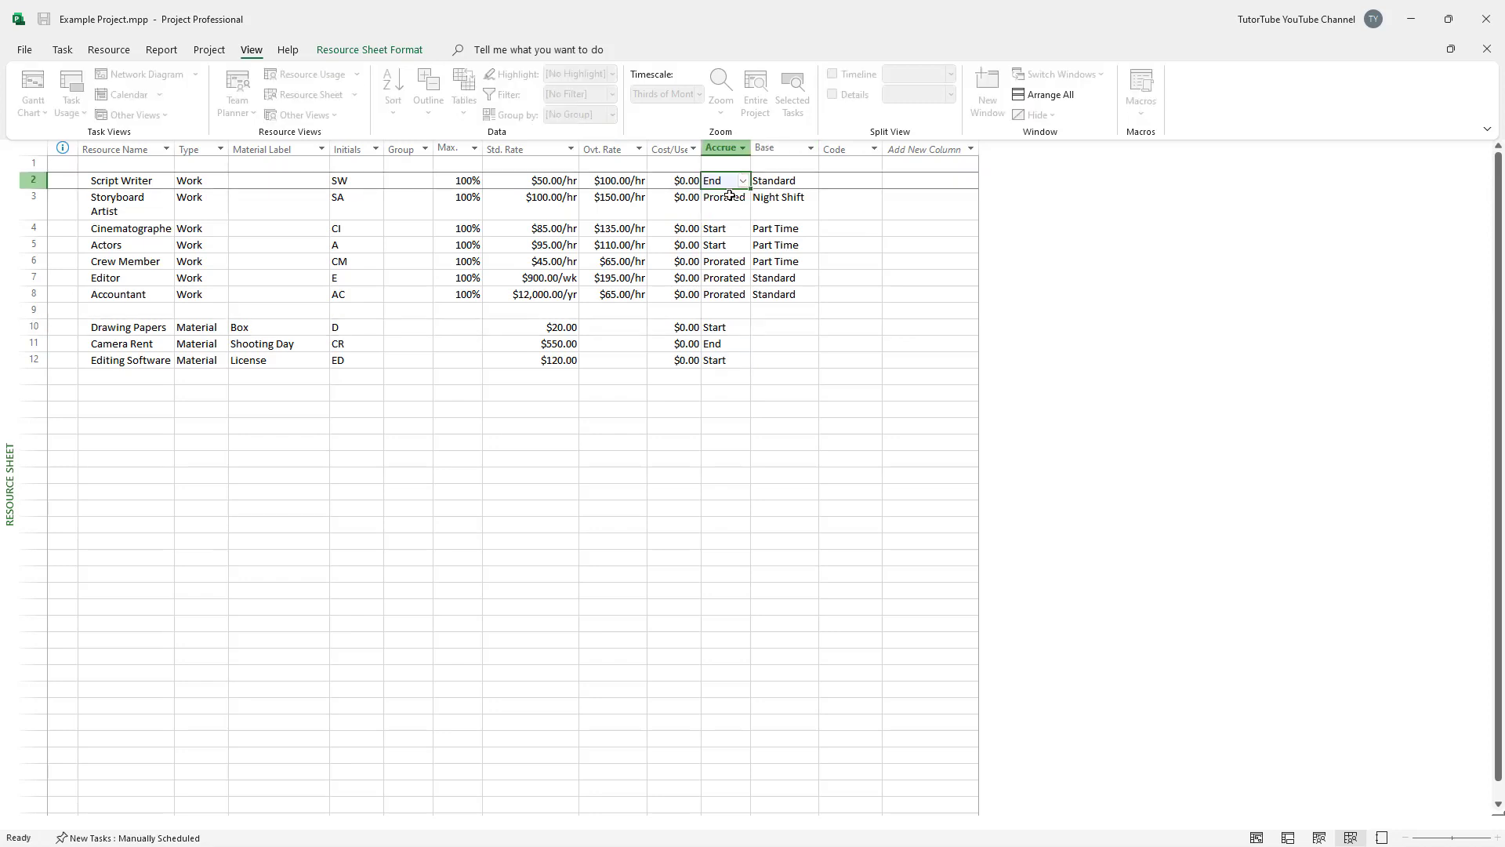
{"action": "left_click", "coordinate": [745, 205]}
{"action": "left_click", "coordinate": [745, 206]}
{"action": "left_click", "coordinate": [723, 258]}
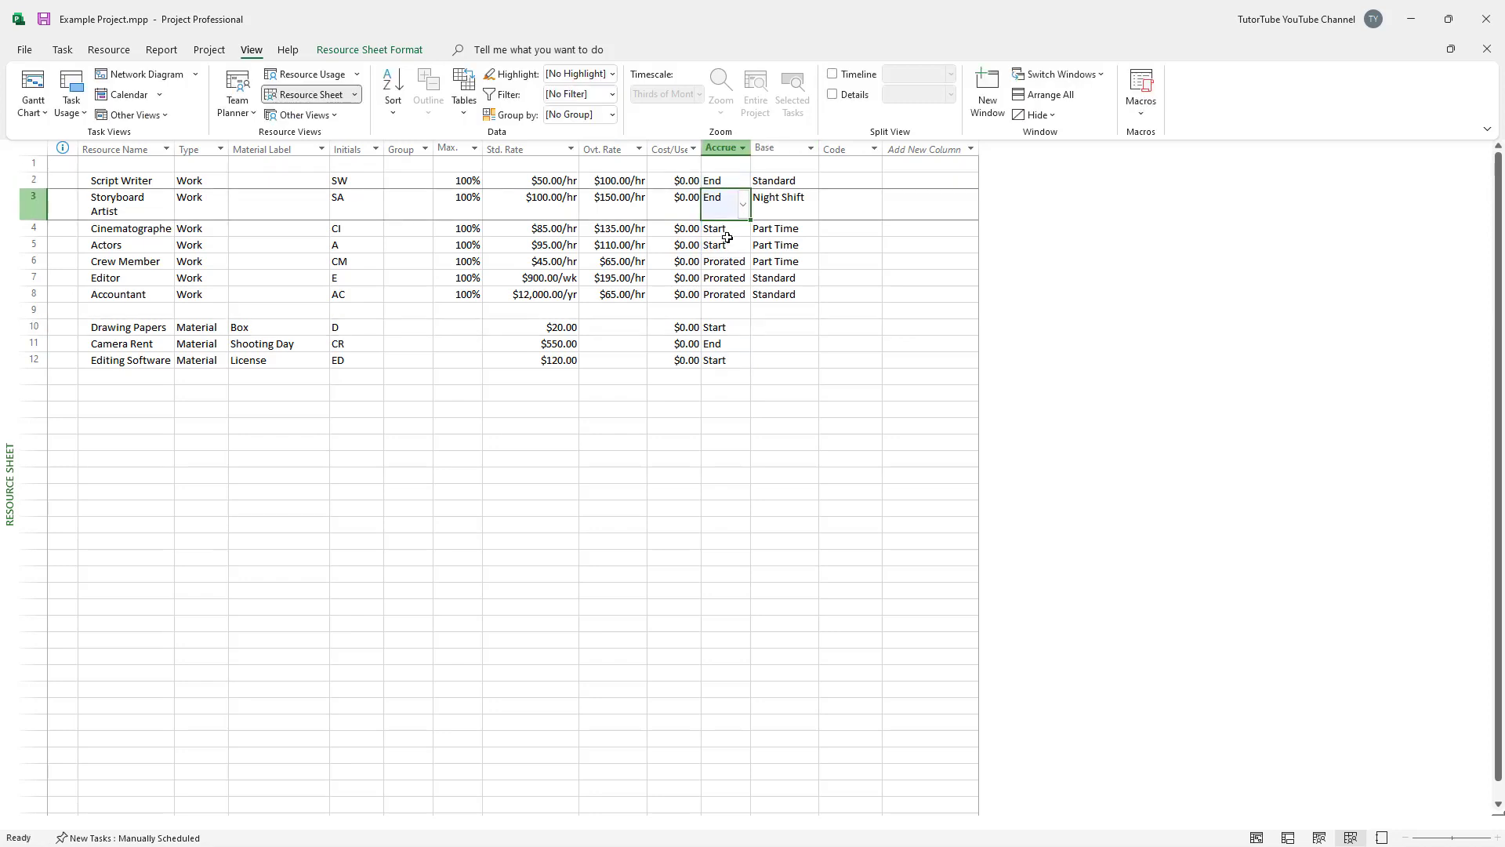
{"action": "left_click", "coordinate": [724, 230]}
{"action": "left_click", "coordinate": [742, 229]}
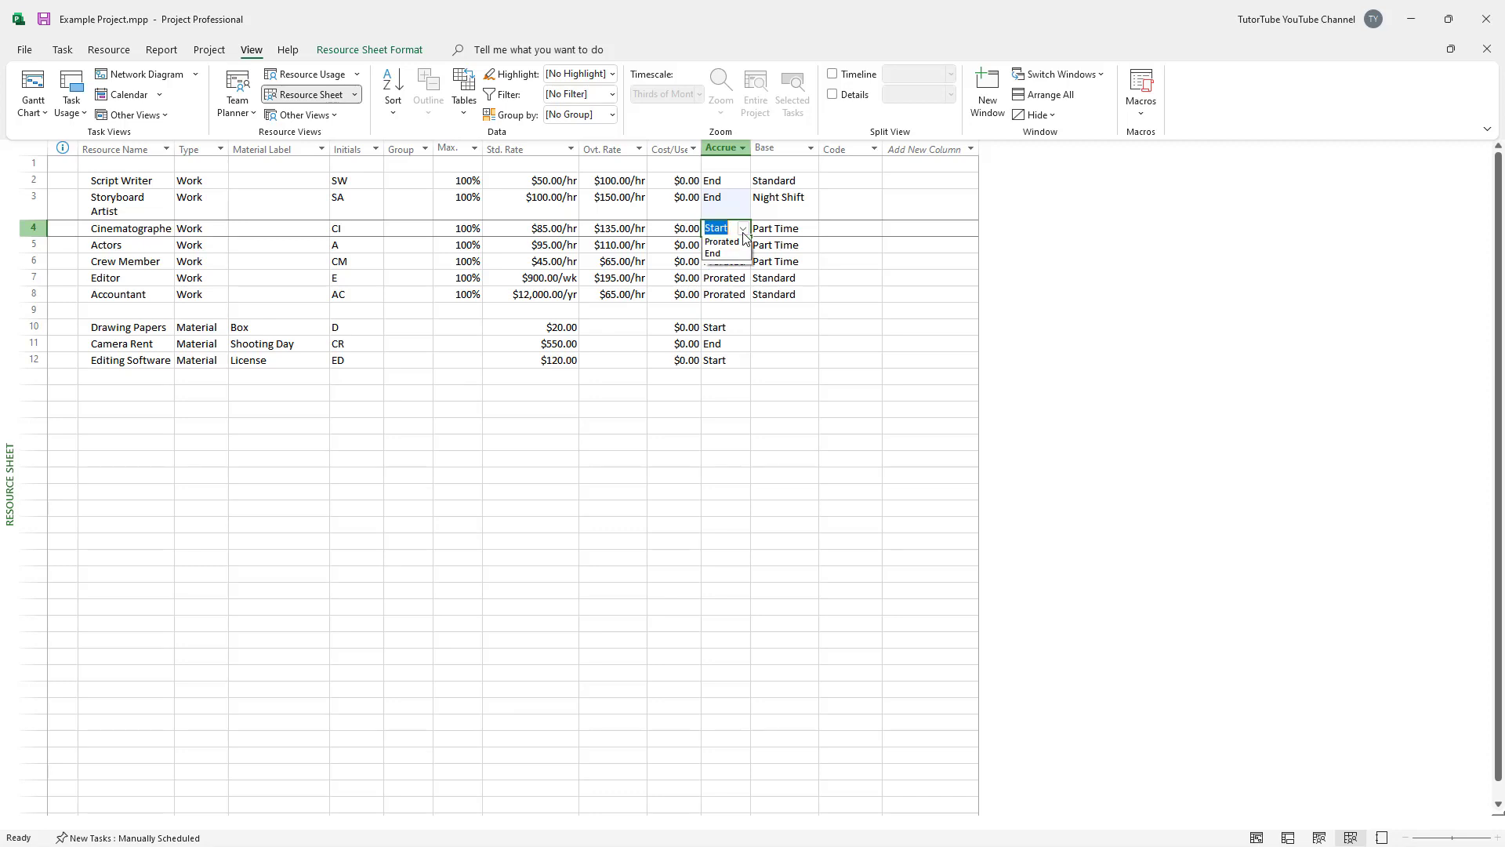
{"action": "left_click", "coordinate": [721, 265]}
Try End as the Crew Member resource's cost accrual method and switch it back to Prorated
{"action": "left_click", "coordinate": [725, 261]}
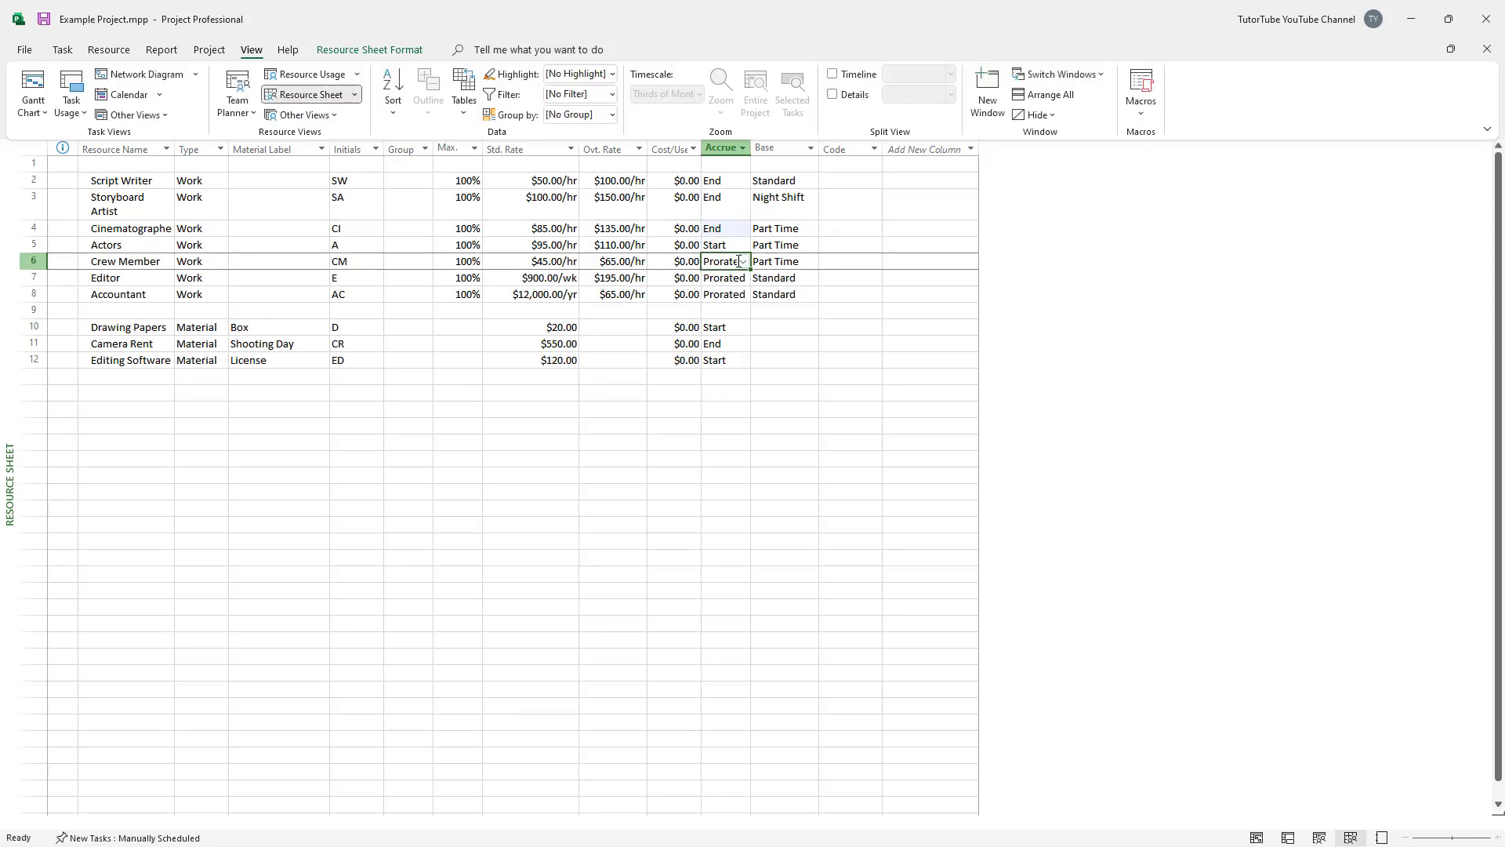
{"action": "left_click", "coordinate": [745, 263]}
{"action": "left_click", "coordinate": [743, 262]}
{"action": "left_click", "coordinate": [723, 300]}
{"action": "left_click", "coordinate": [743, 262]}
{"action": "left_click", "coordinate": [723, 286]}
{"action": "left_click", "coordinate": [790, 457]}
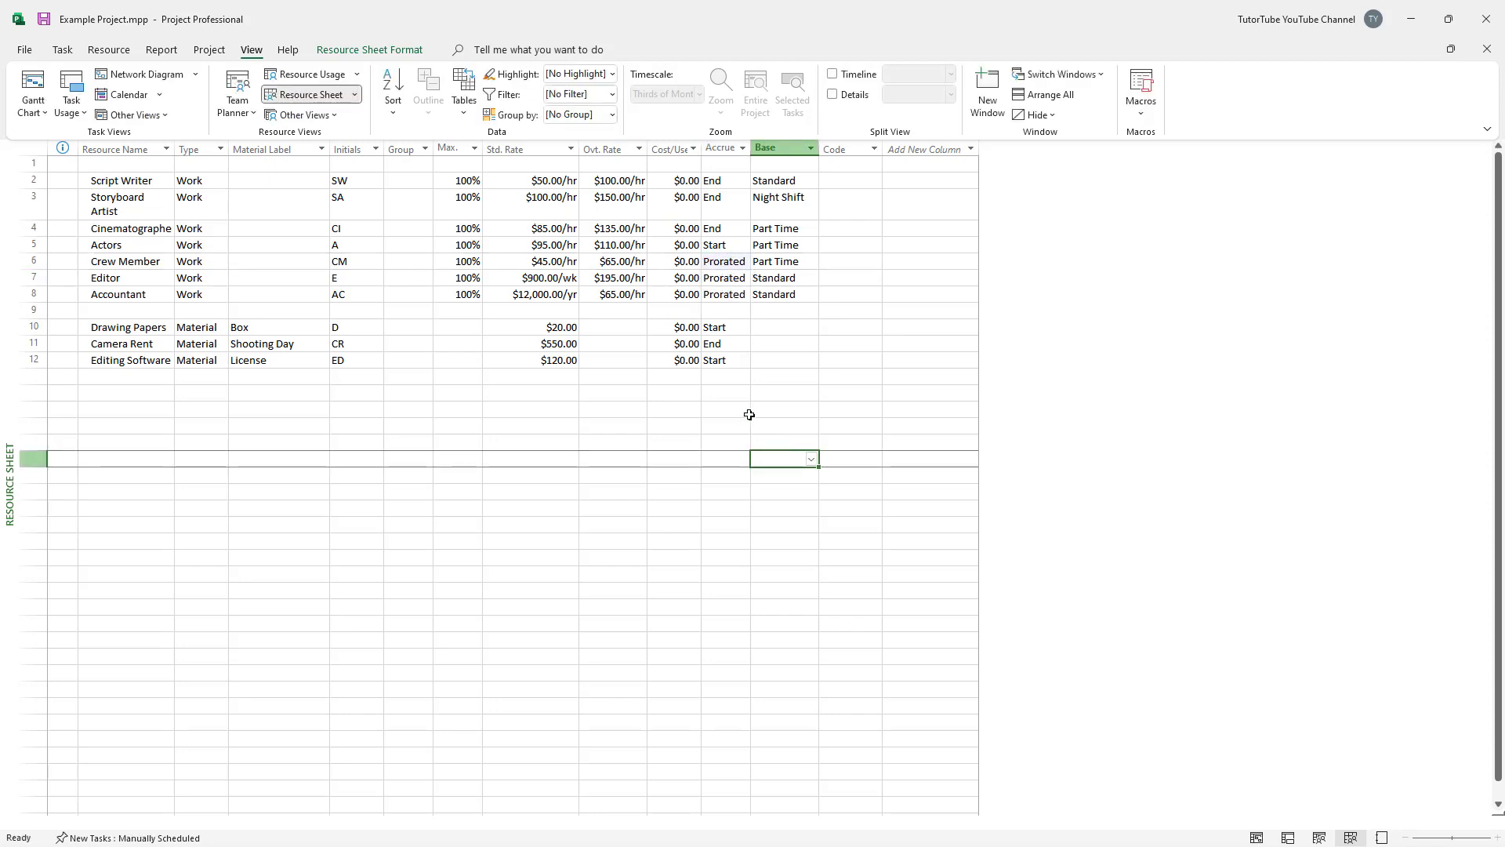
Set the cost accrual method of the Accountant resource to End and leave the cell
{"action": "left_click", "coordinate": [729, 281]}
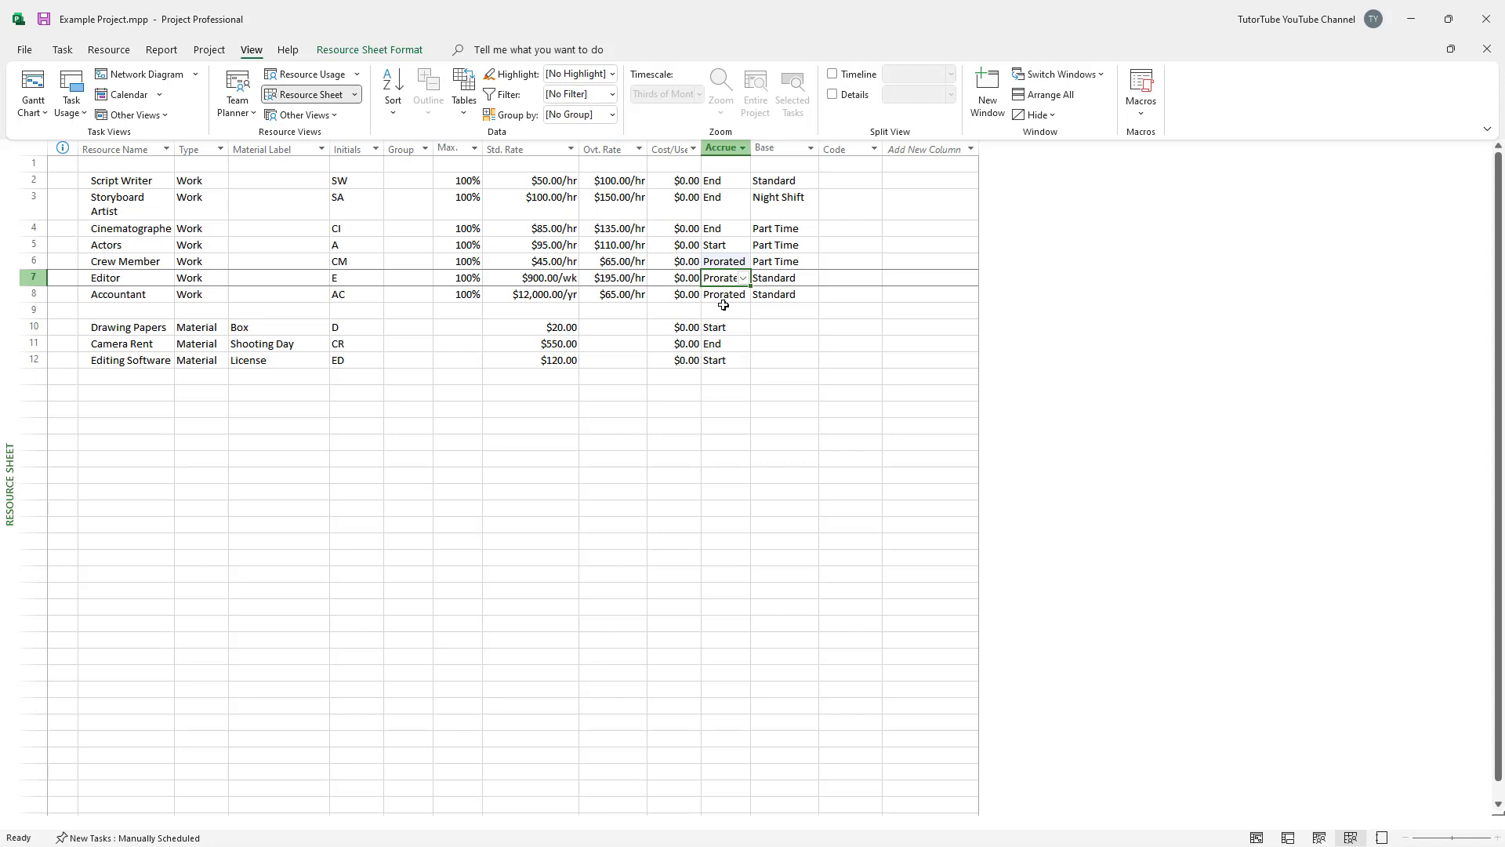
{"action": "left_click", "coordinate": [722, 301]}
{"action": "left_click", "coordinate": [743, 294]}
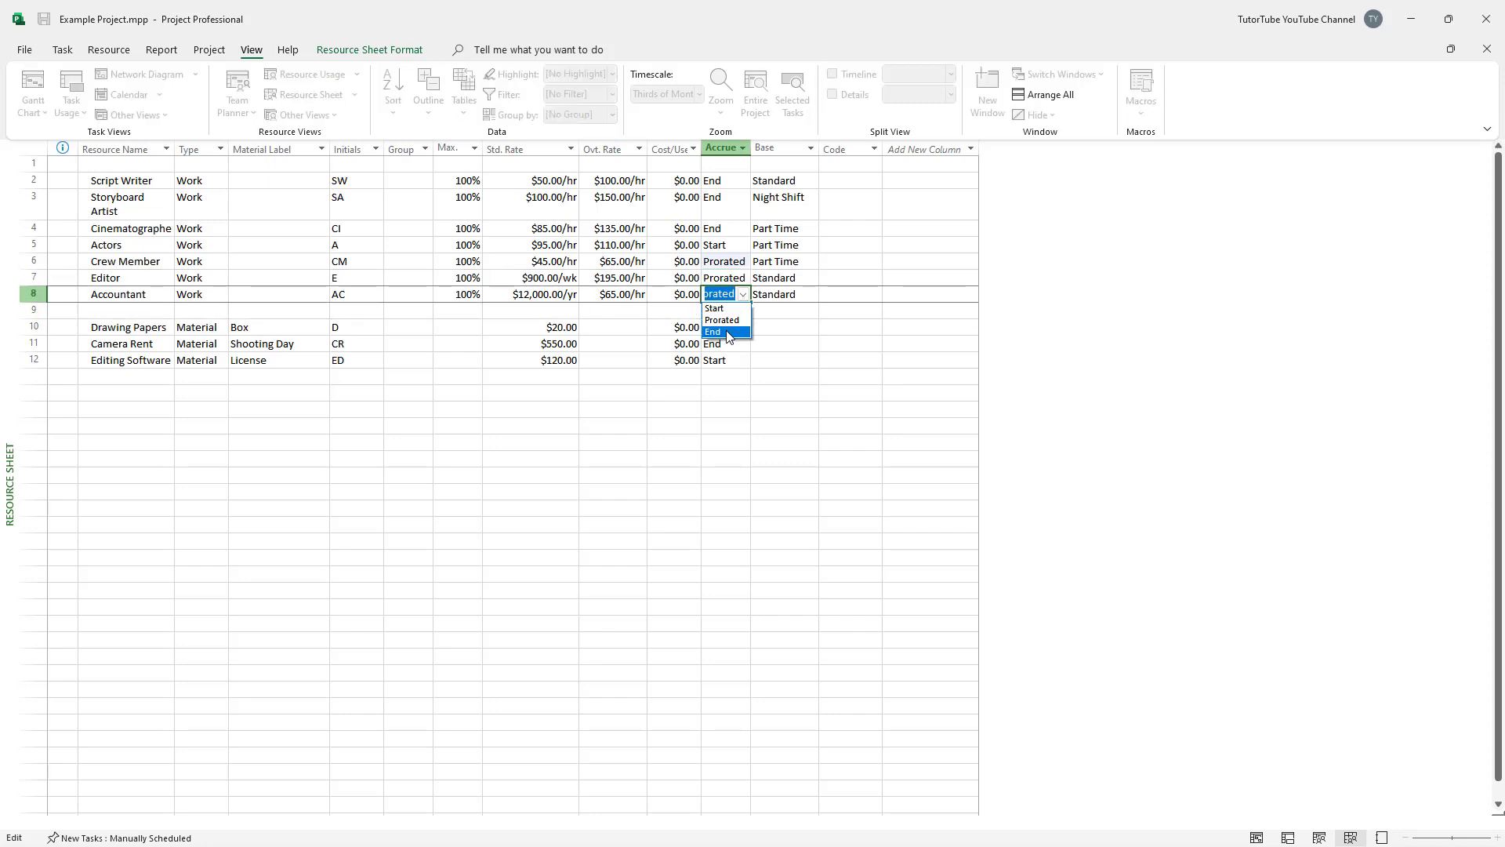
{"action": "left_click", "coordinate": [728, 332]}
{"action": "left_click", "coordinate": [737, 426]}
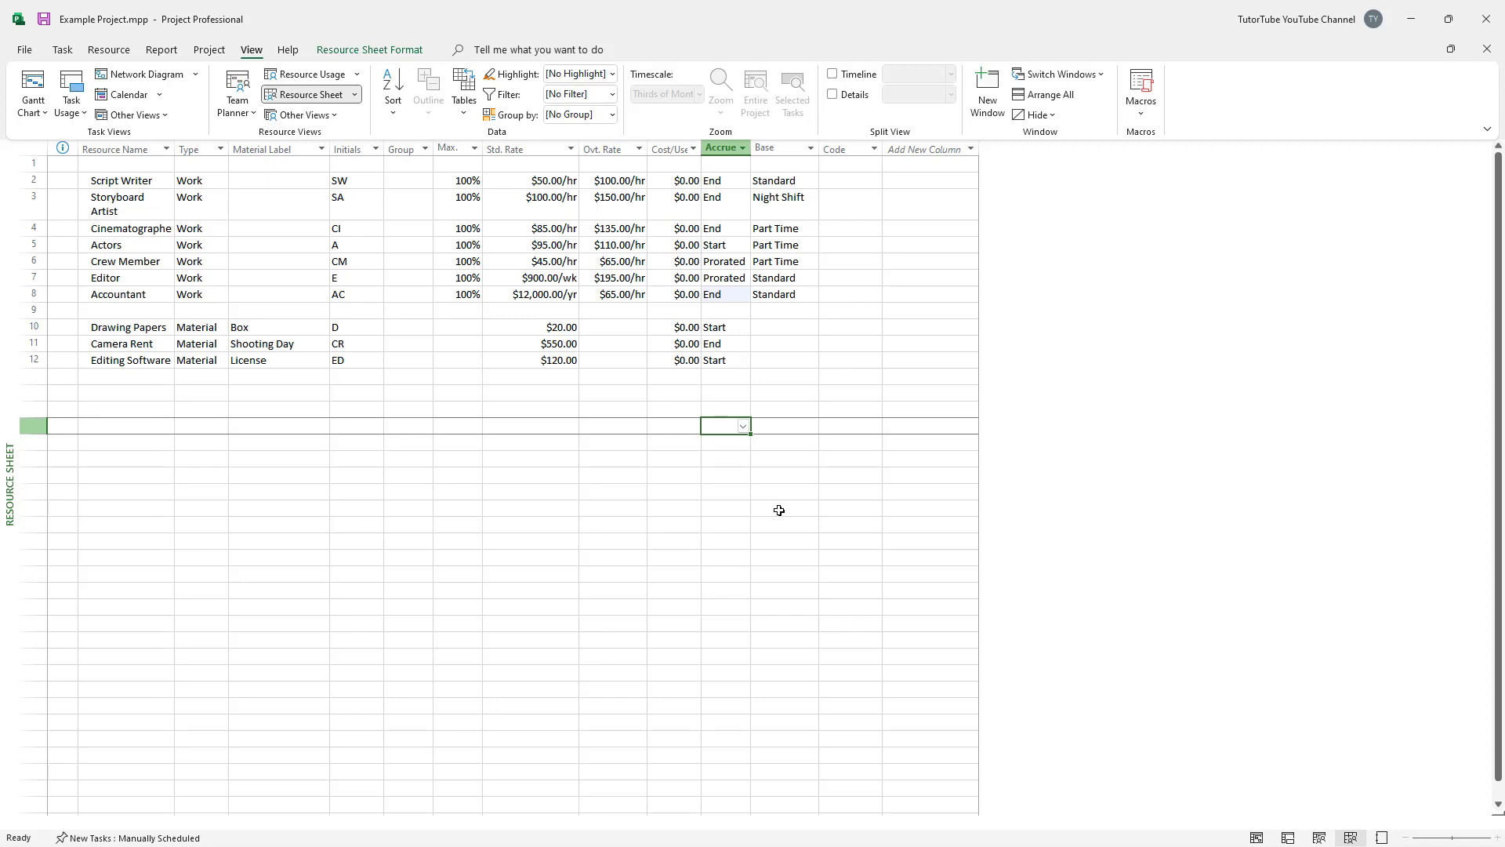
{"action": "left_click", "coordinate": [645, 306]}
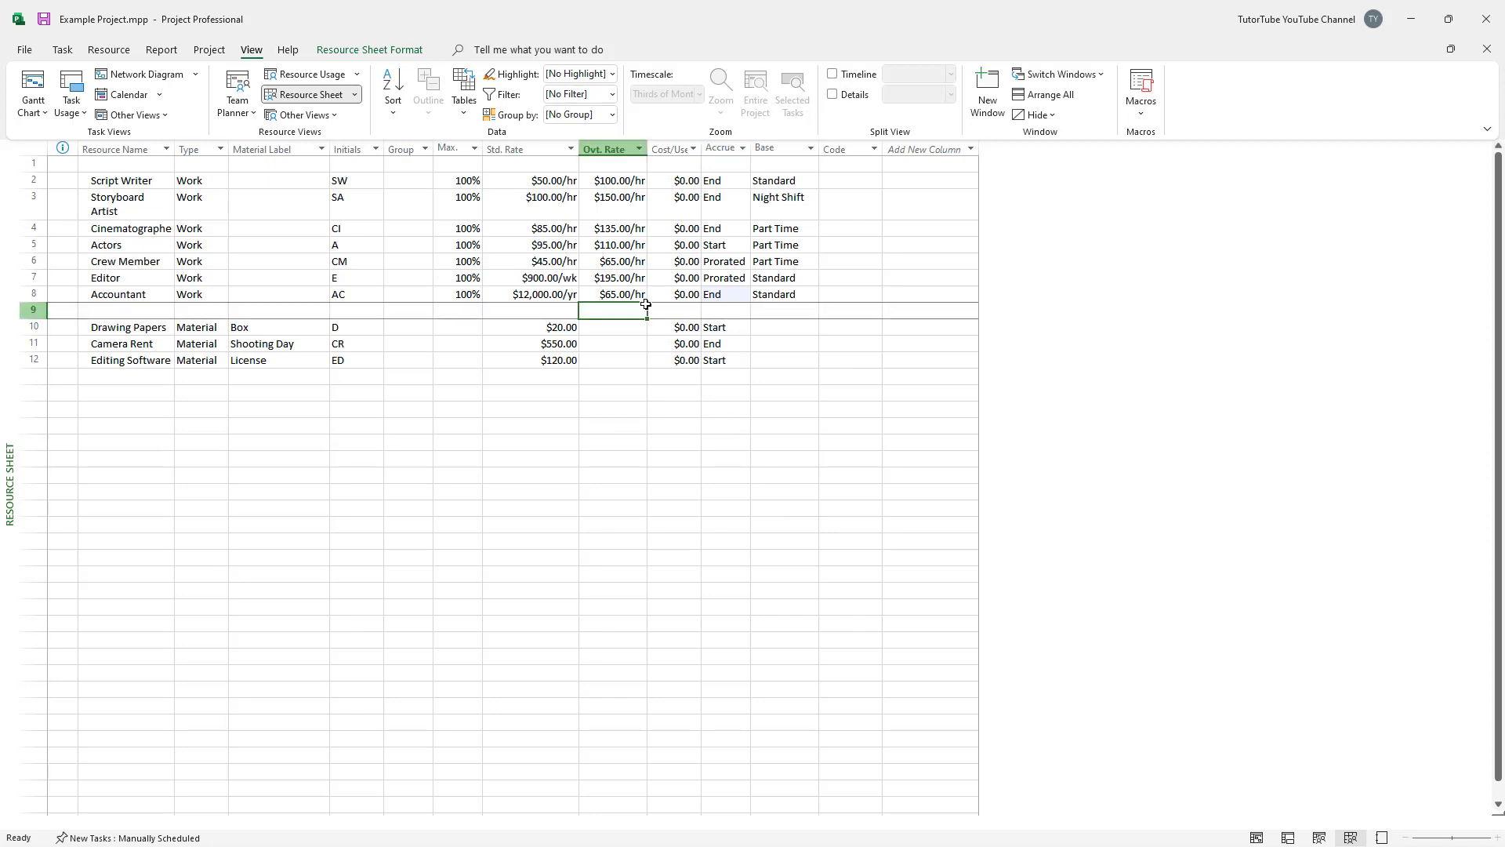